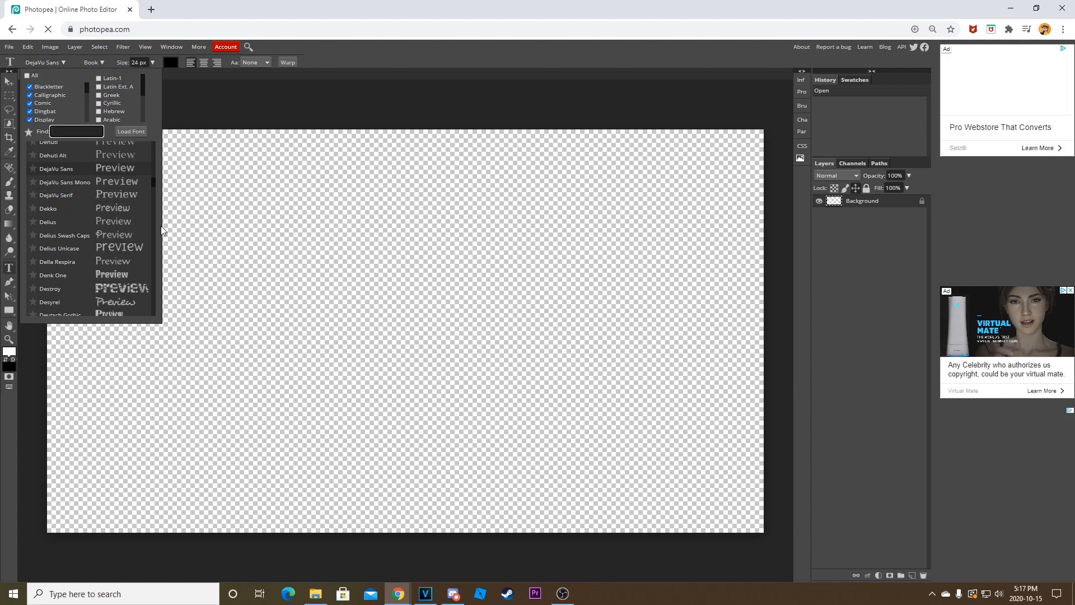
Add the text NAME in the left half of the canvas using the BubbleGum font at 150 px.
drag(154, 179, 163, 325)
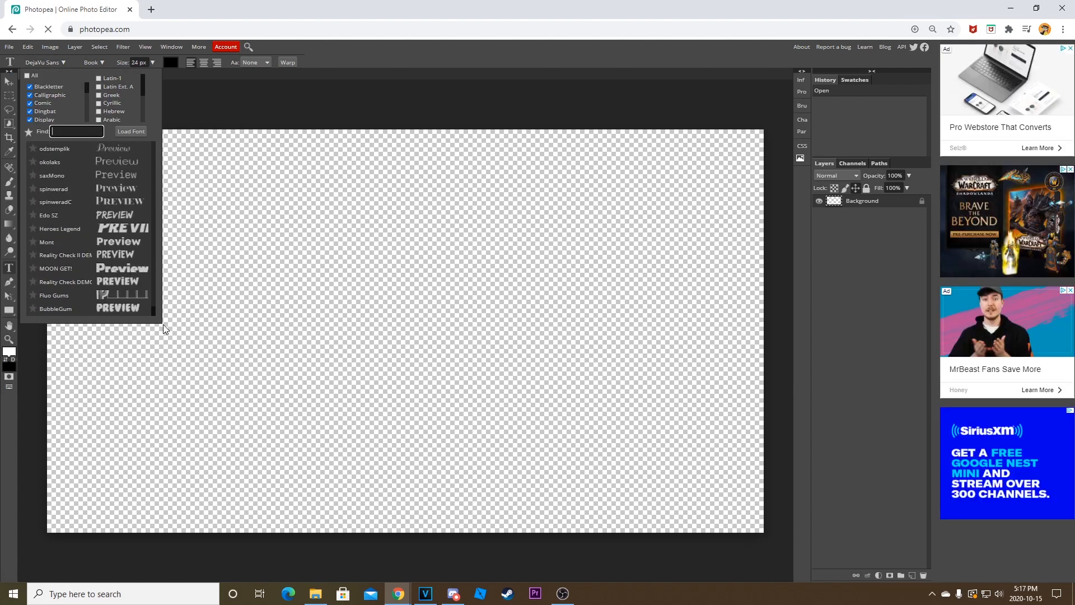
click(116, 309)
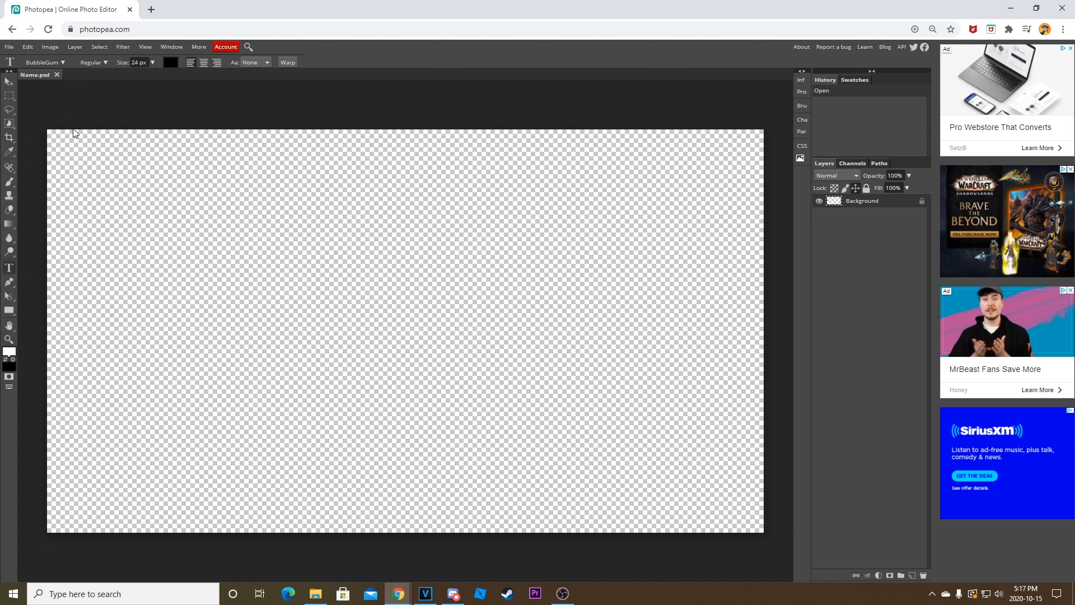
click(211, 357)
text(NA)
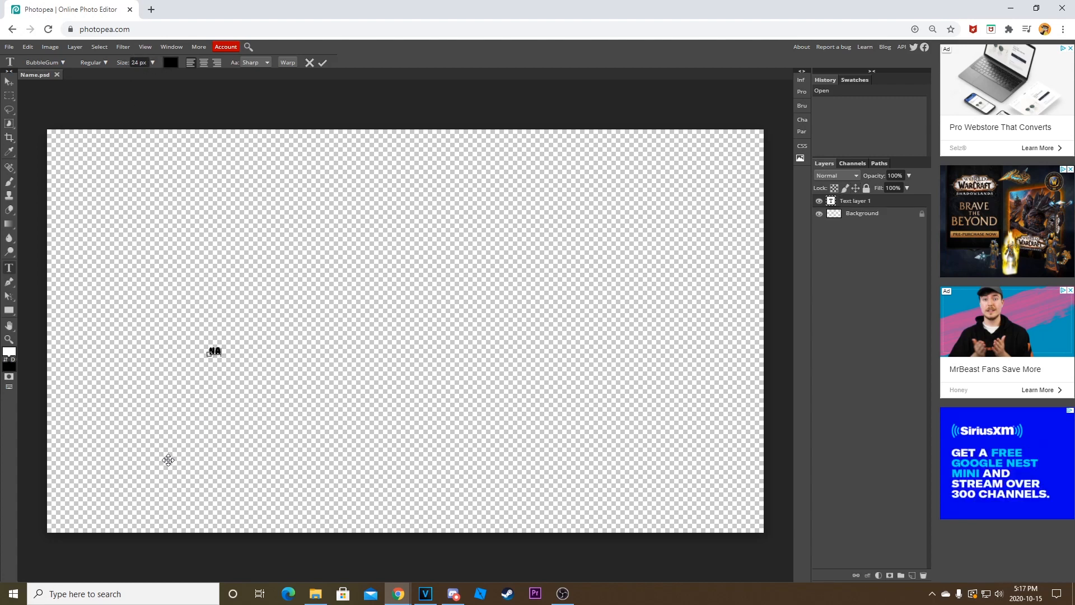
text(ME)
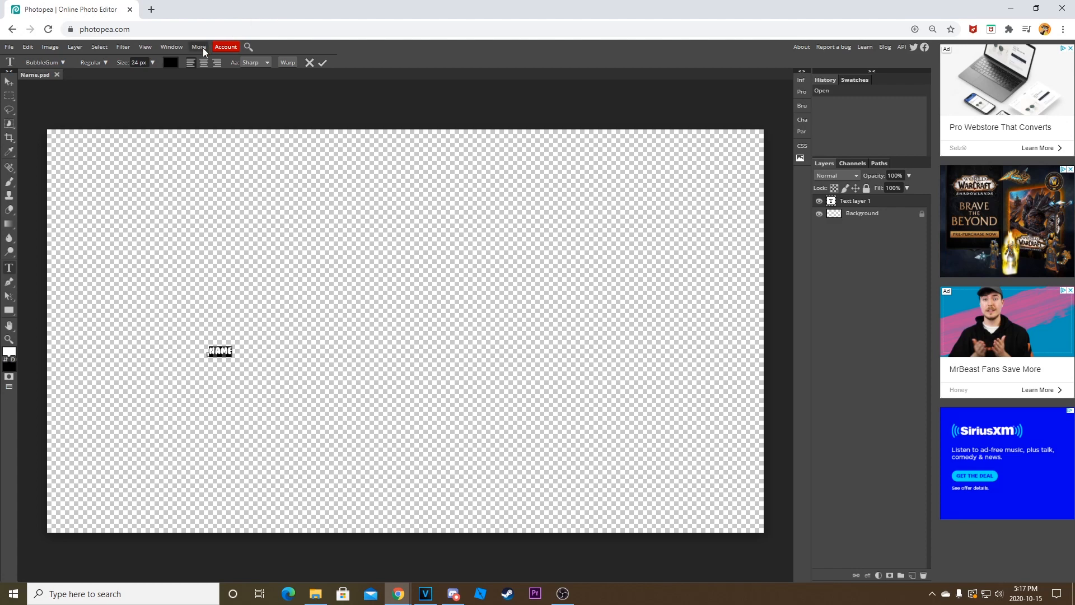
drag(151, 63, 177, 75)
Scale the NAME text to 313% with Free Transform and centre it on the canvas.
click(27, 46)
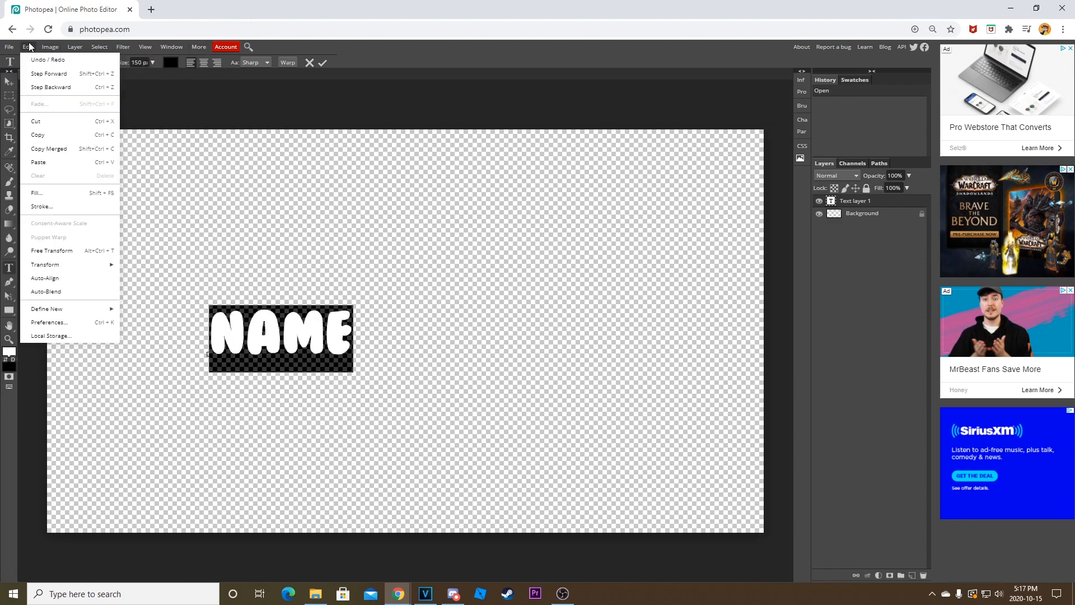
click(62, 251)
drag(352, 309, 651, 224)
drag(514, 296, 483, 344)
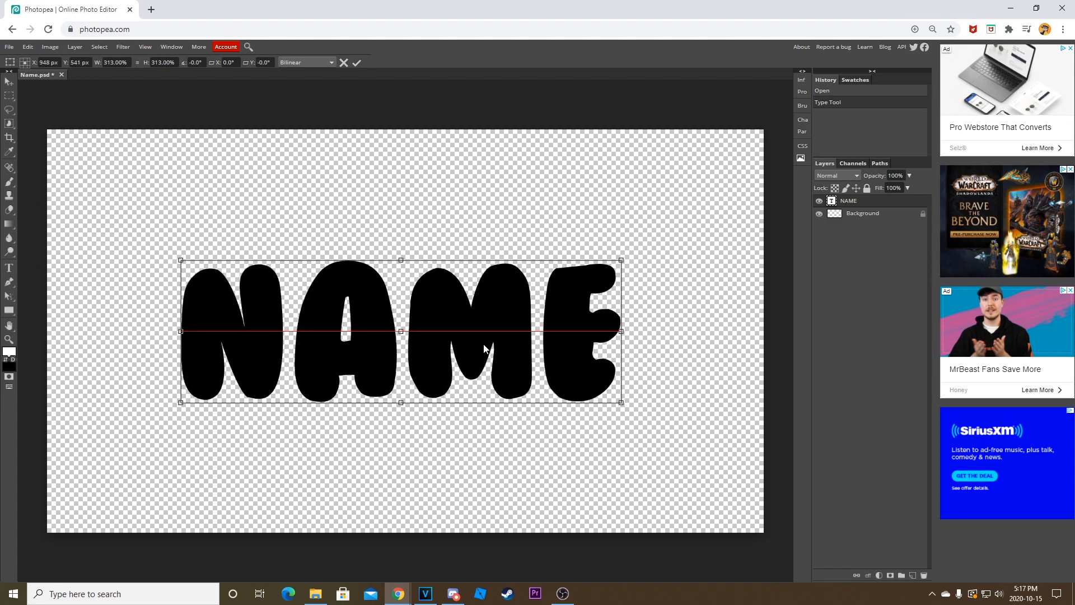
click(357, 62)
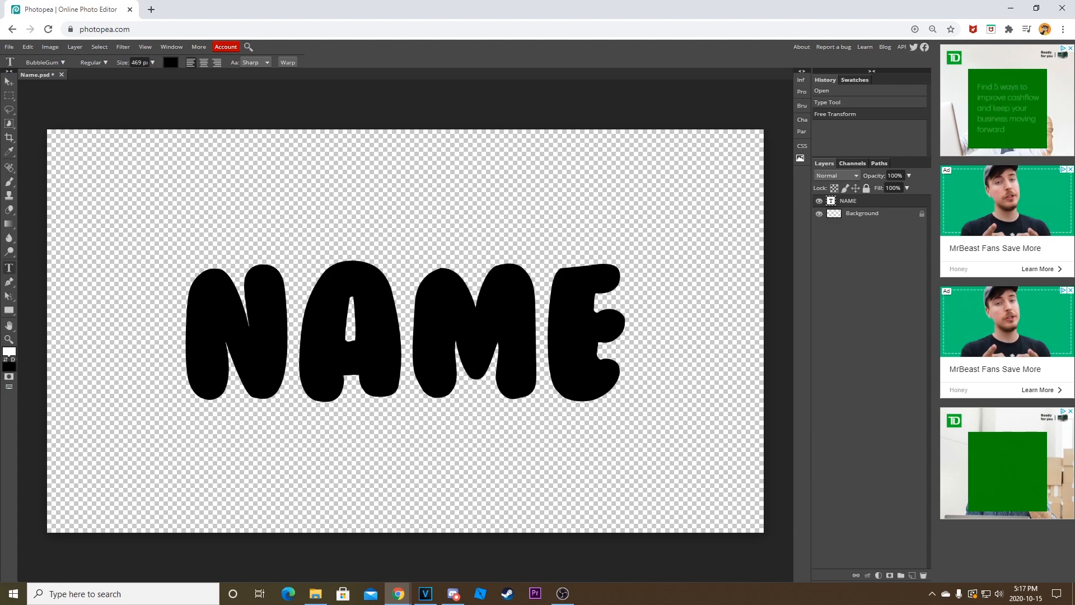
Select the whole NAME text and review its font style, alignment and anti-aliasing options.
drag(181, 336, 629, 336)
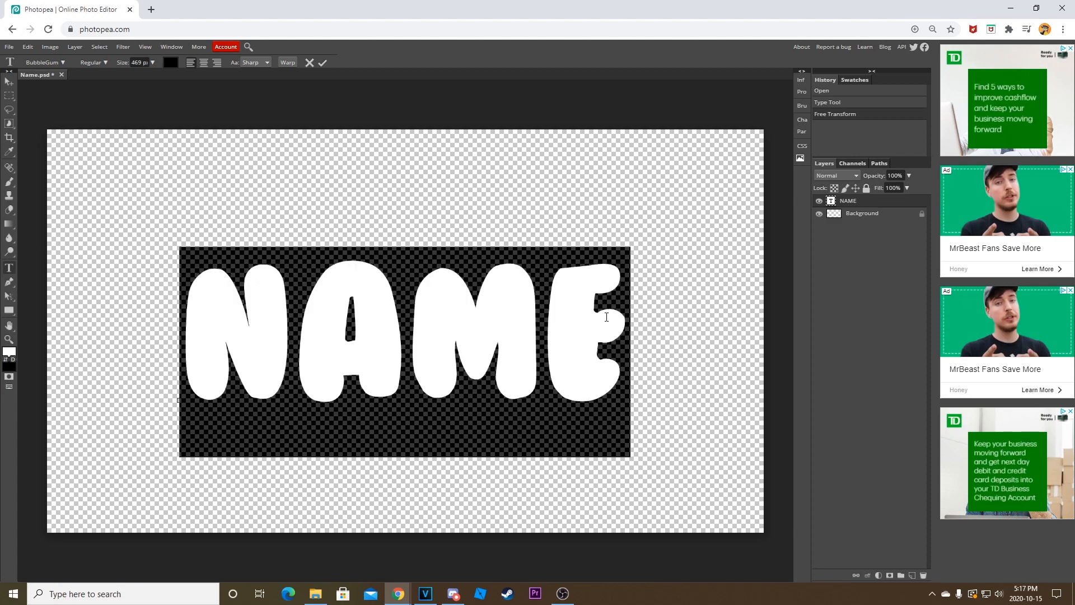
click(87, 62)
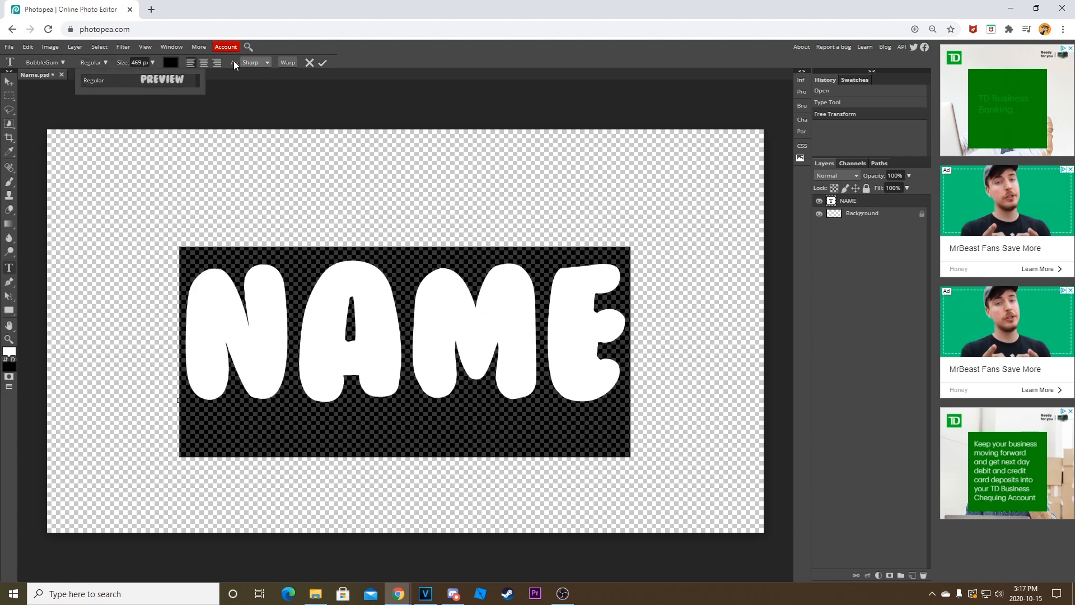
click(204, 62)
click(191, 62)
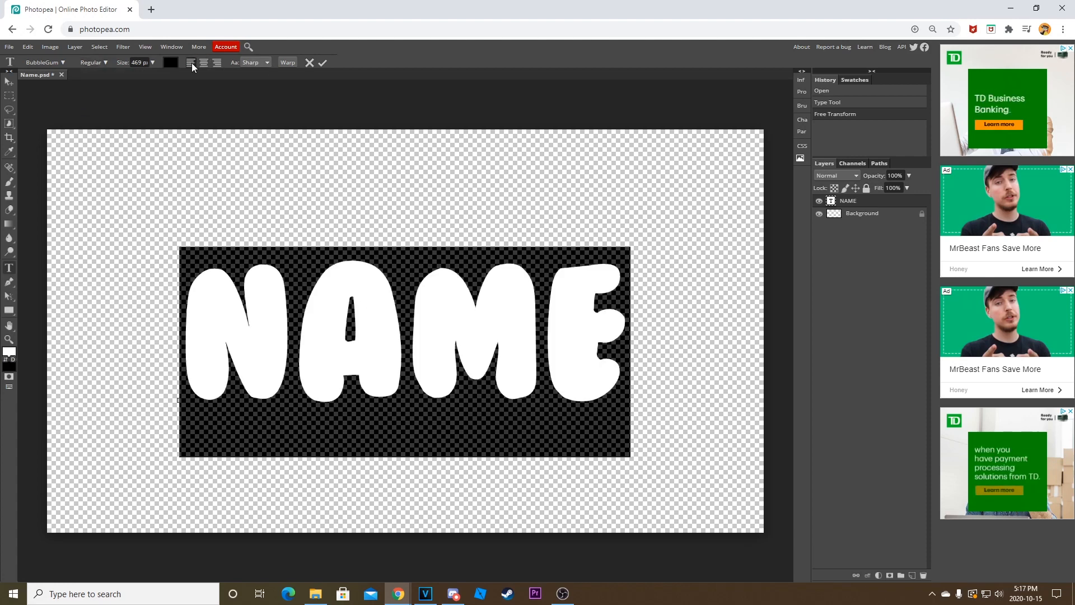
click(251, 63)
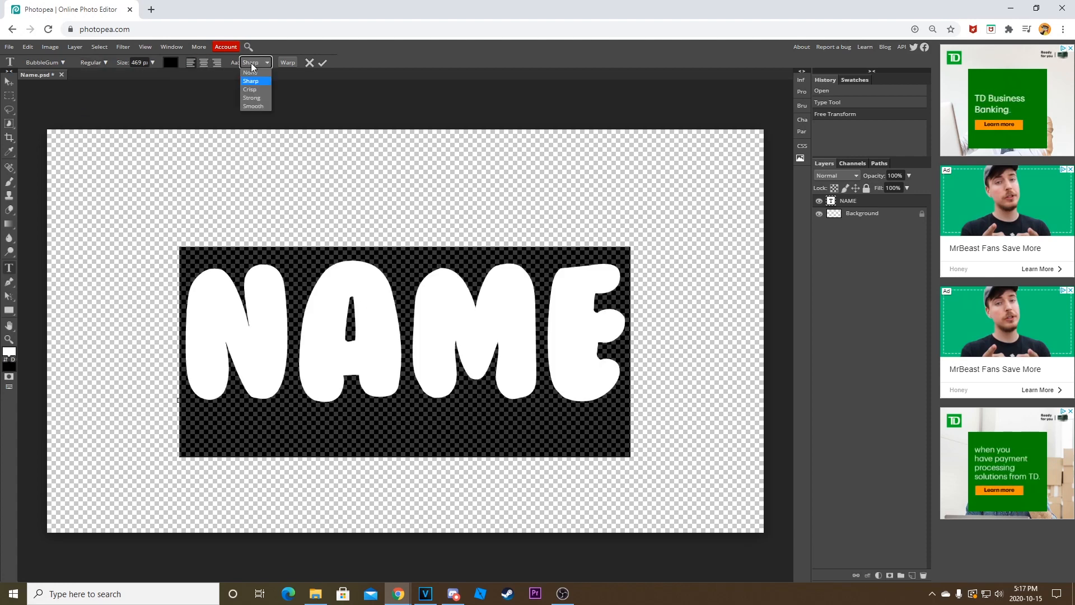
Give the NAME text an Arc warp with a 10% bend and 31% vertical distortion.
click(285, 63)
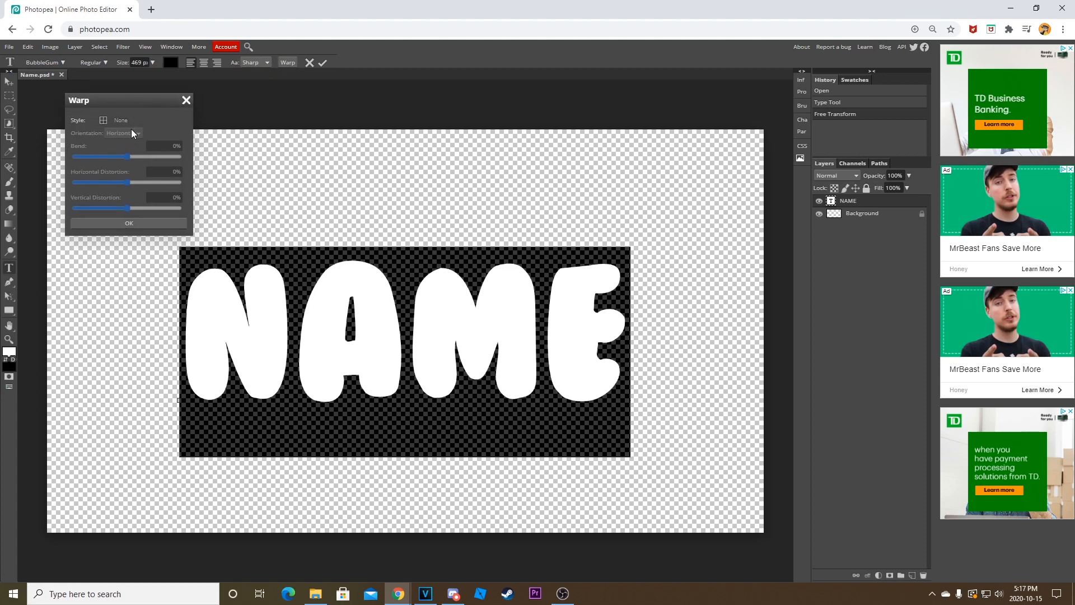
click(131, 122)
click(126, 148)
drag(153, 156, 143, 210)
text(0)
key(alt+Left)
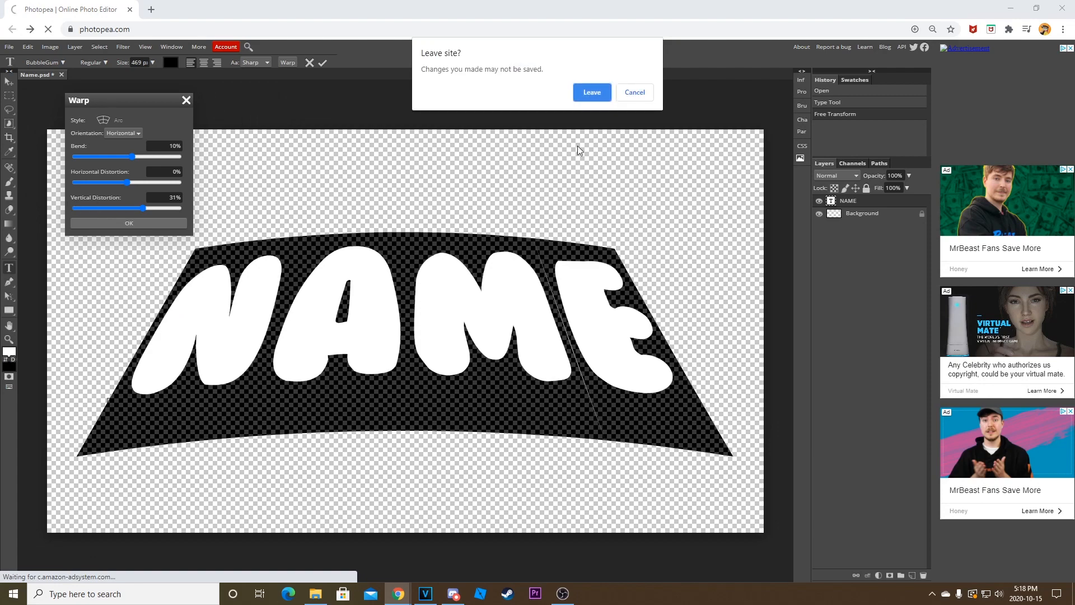
click(644, 93)
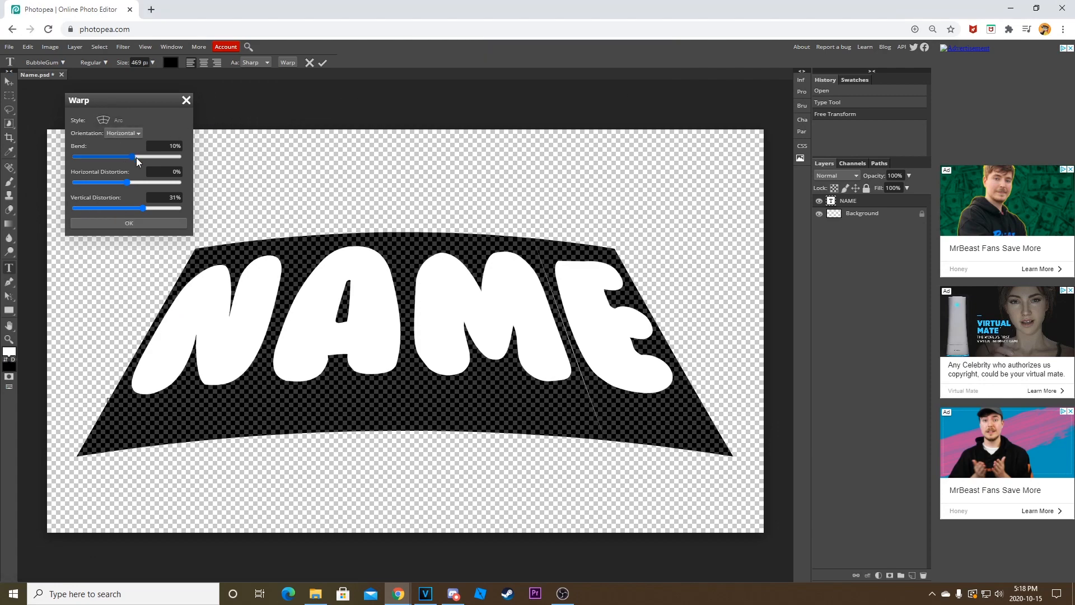
Set the warp's vertical distortion to 0% and apply the warp to the NAME text with a 10% bend.
click(168, 198)
text(0)
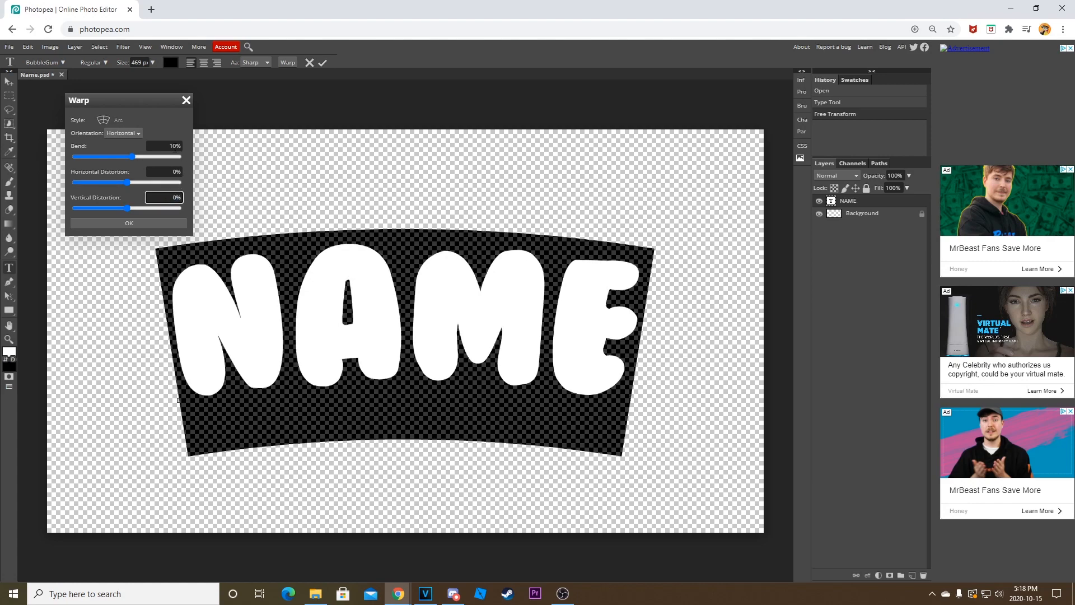
drag(133, 159, 133, 159)
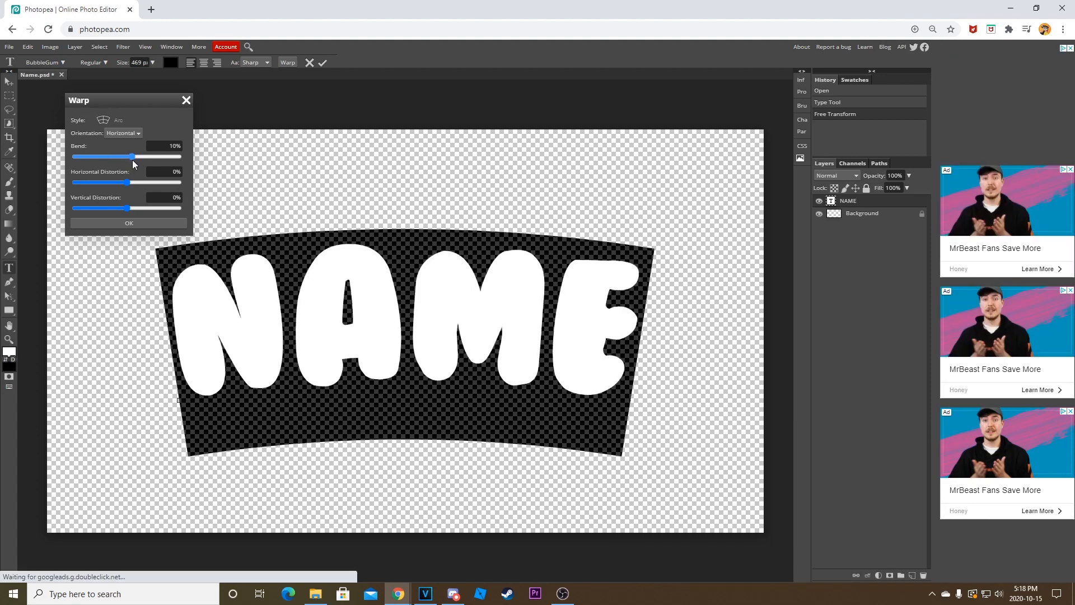
click(155, 224)
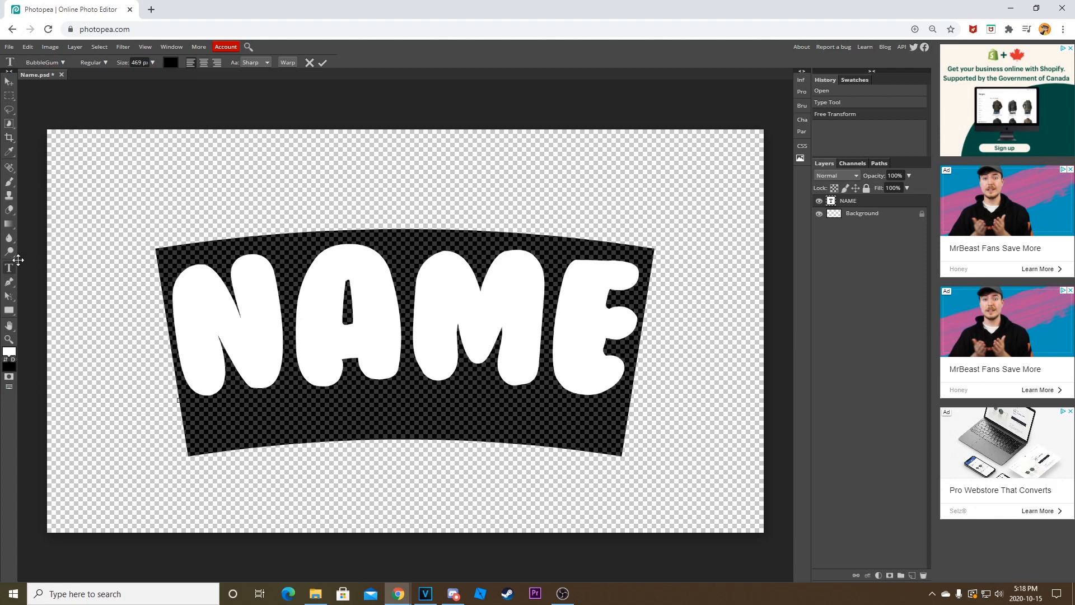
click(896, 203)
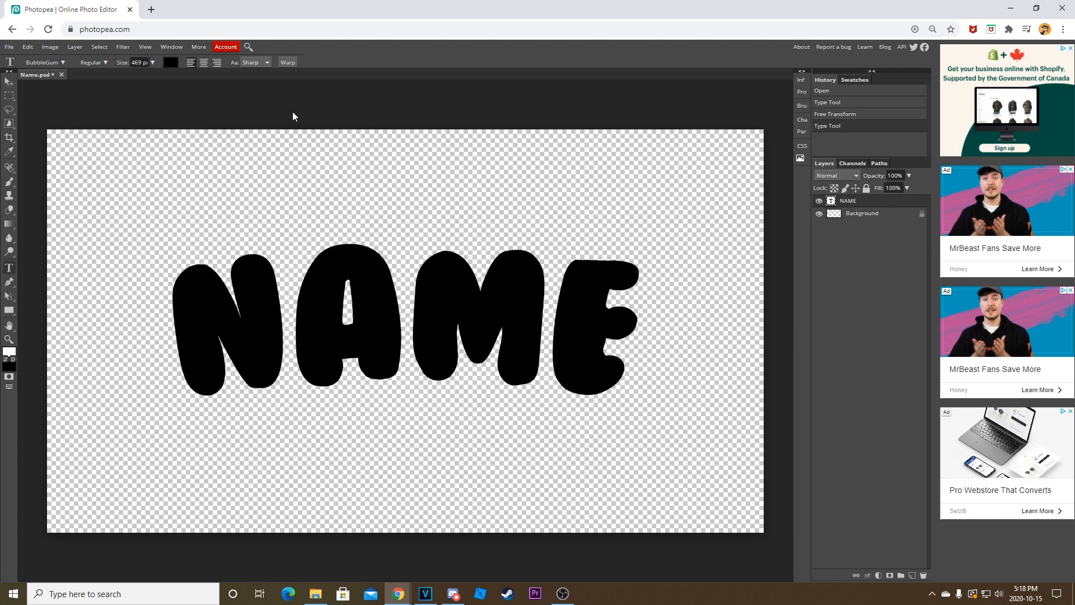
Change the colour of the NAME text to light green, hex 96ff96.
click(171, 63)
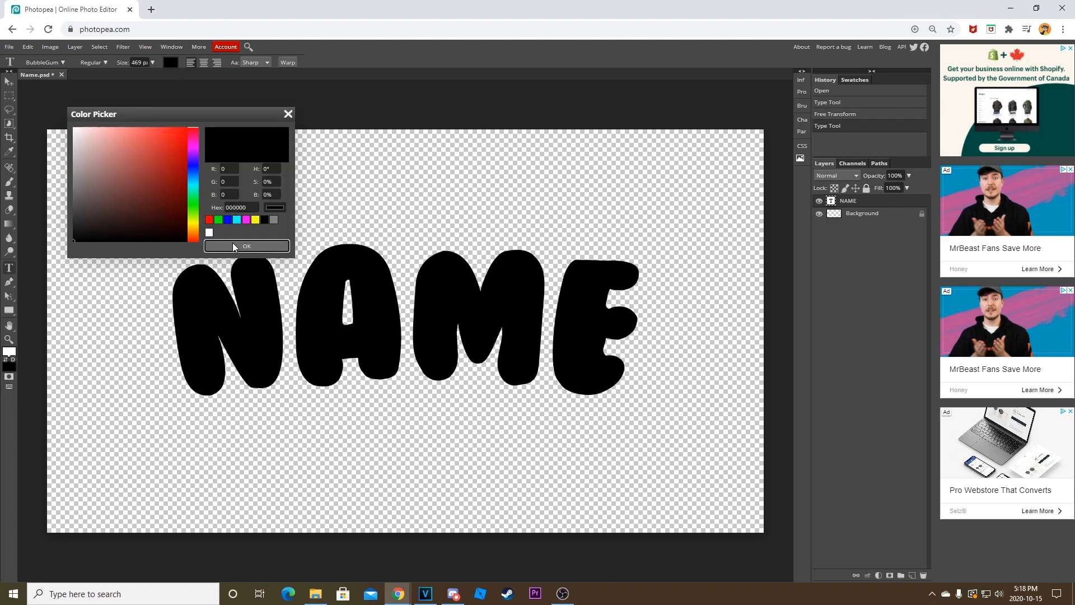
click(234, 244)
click(176, 68)
drag(152, 140, 133, 248)
click(218, 219)
click(171, 134)
drag(171, 134, 120, 123)
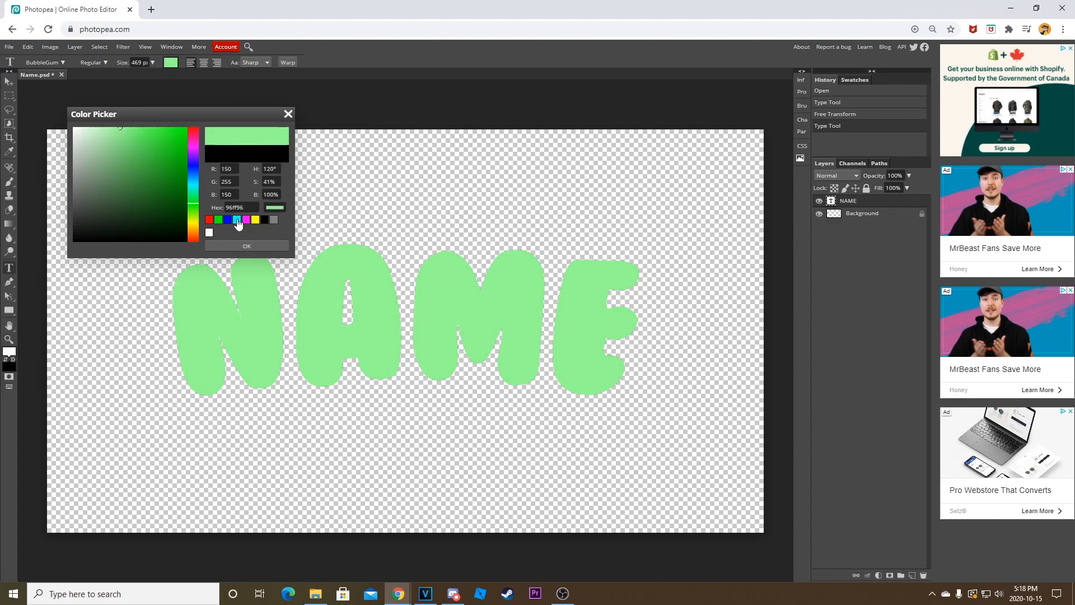
click(257, 246)
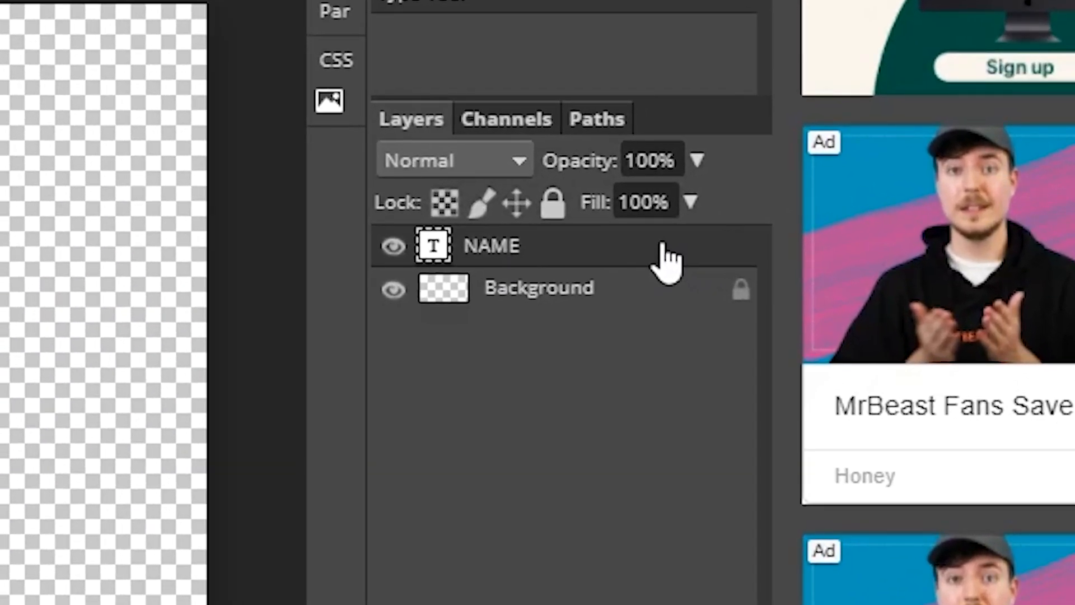
Open the layer style settings of the NAME layer and preview the Bevel and Emboss effect.
double_click(668, 256)
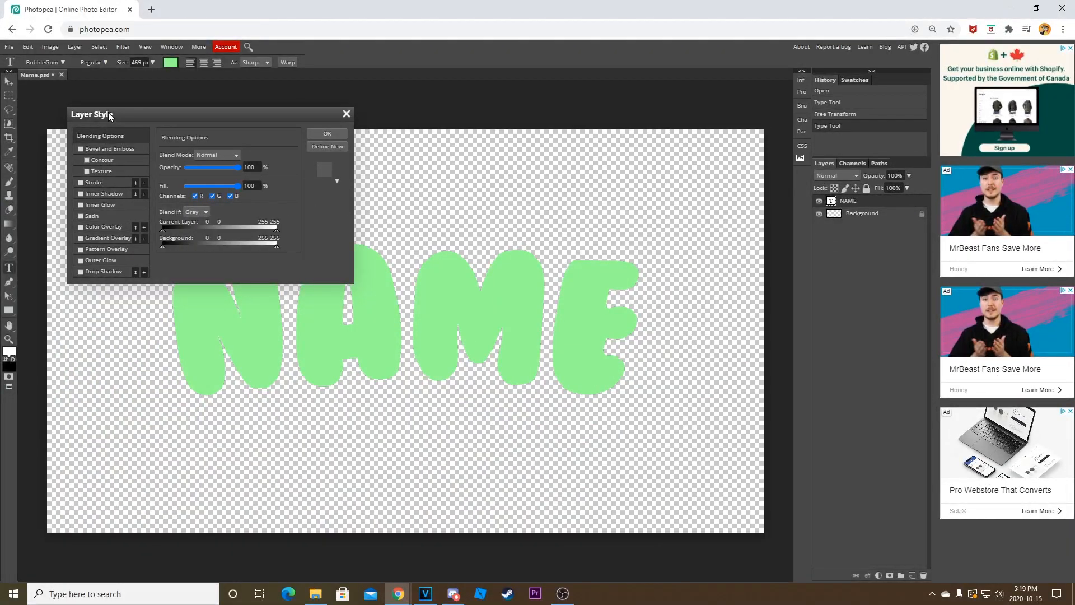
drag(109, 112, 568, 75)
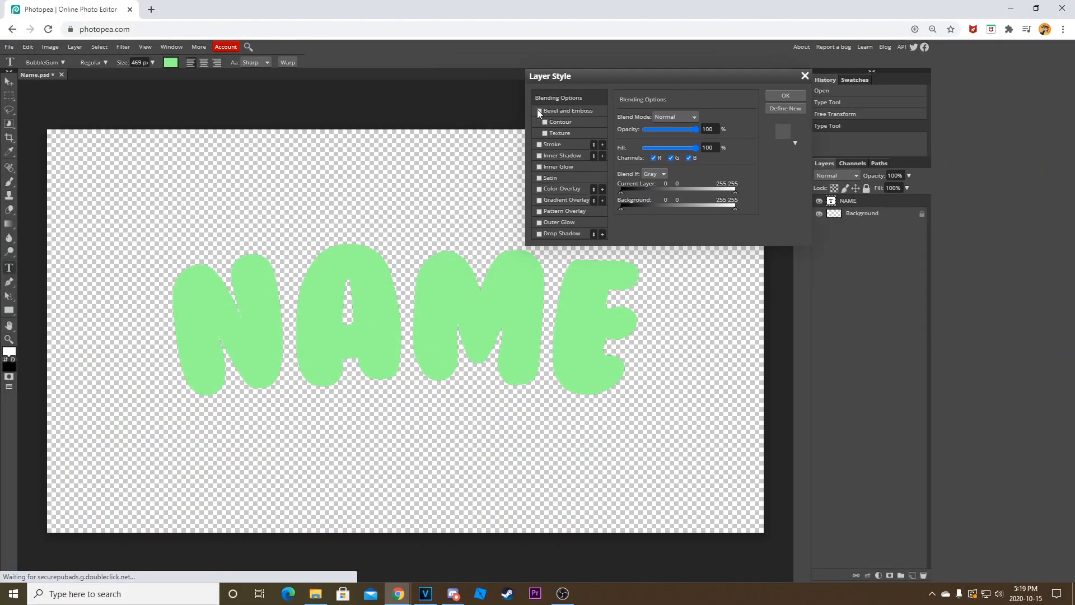
click(538, 110)
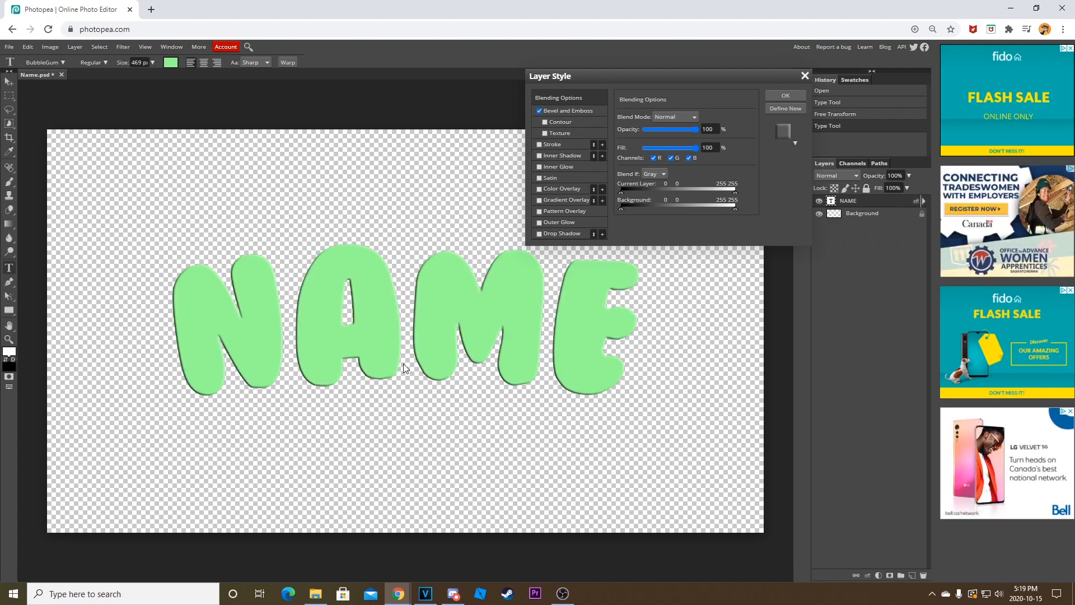
click(540, 110)
click(539, 110)
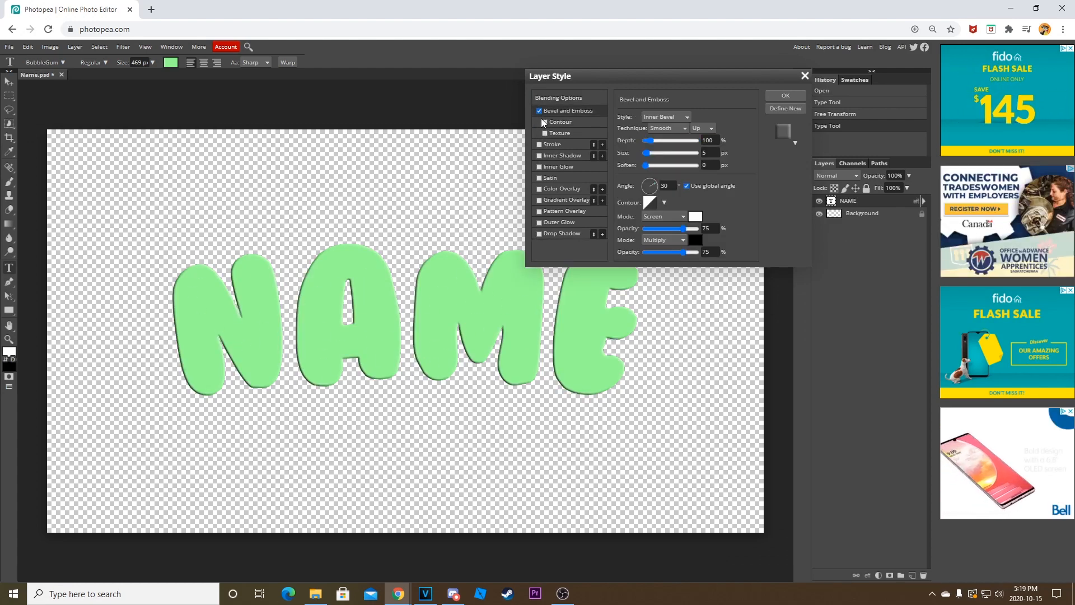
Try a red outside stroke of 1 px on the NAME text in place of the bevel, and switch it off.
click(536, 143)
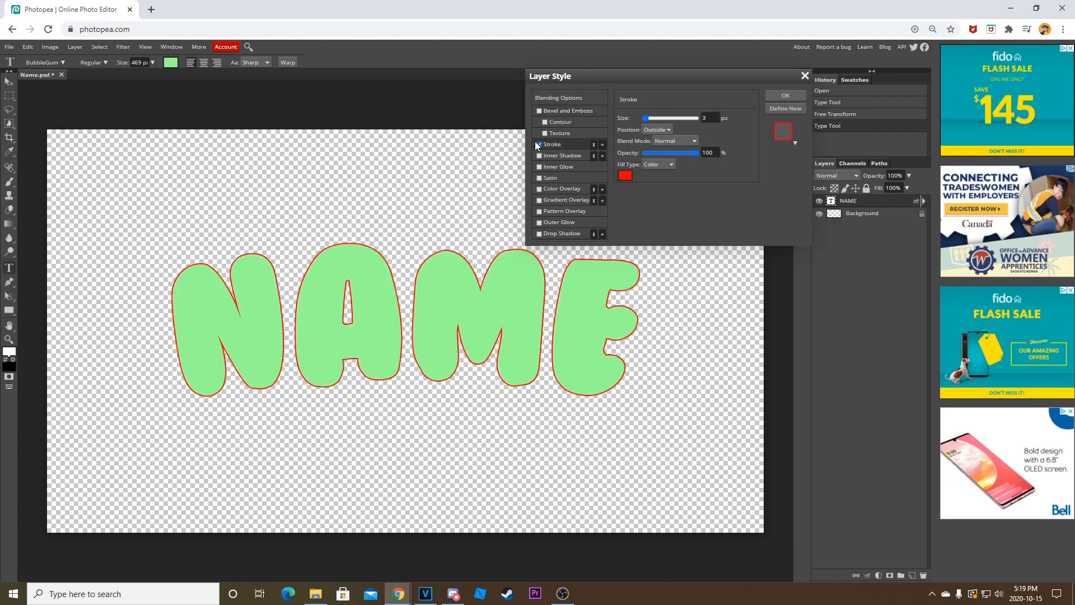
drag(643, 119, 724, 121)
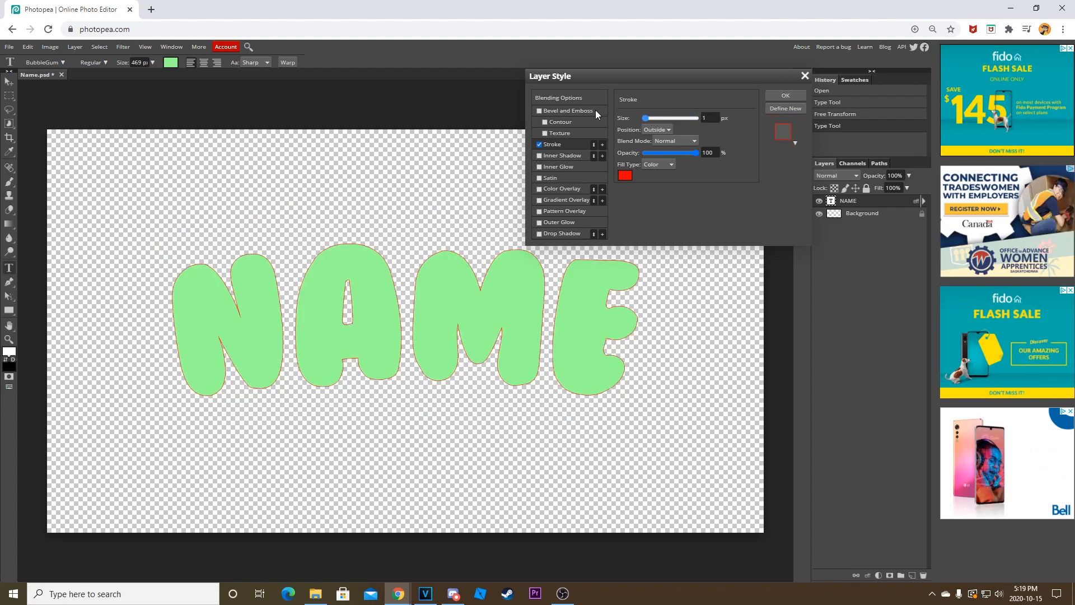
click(539, 145)
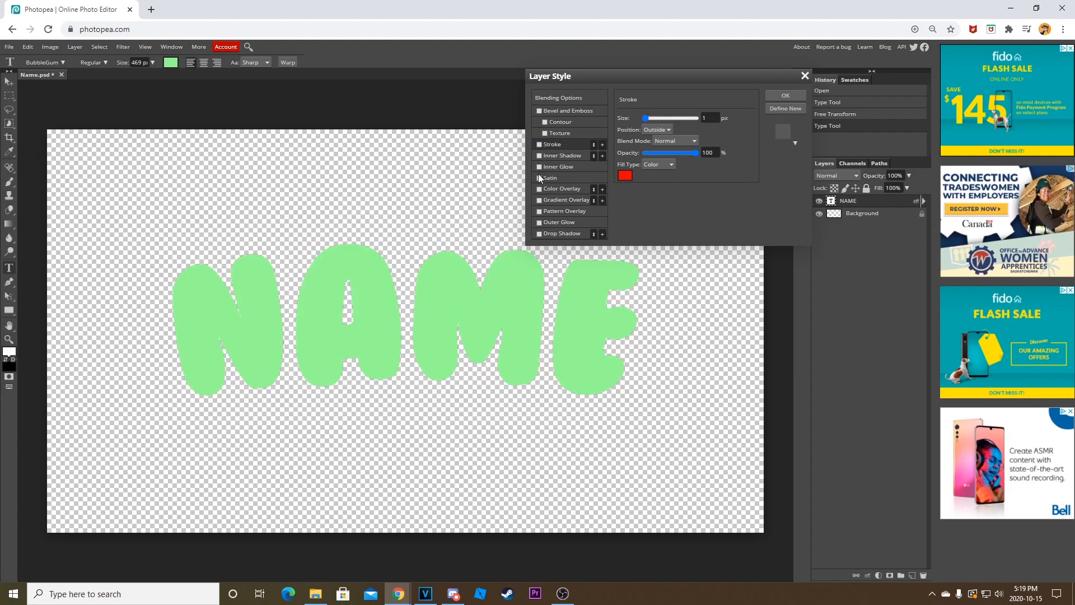
Try the Inner Shadow effect on the NAME text, look at its settings and switch it off.
click(539, 154)
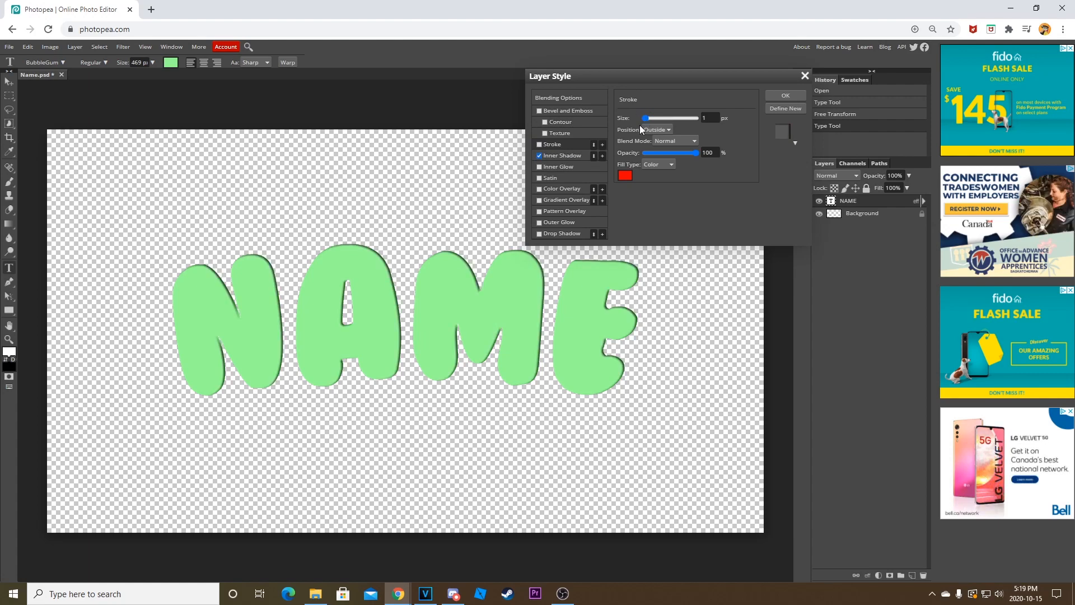
click(563, 156)
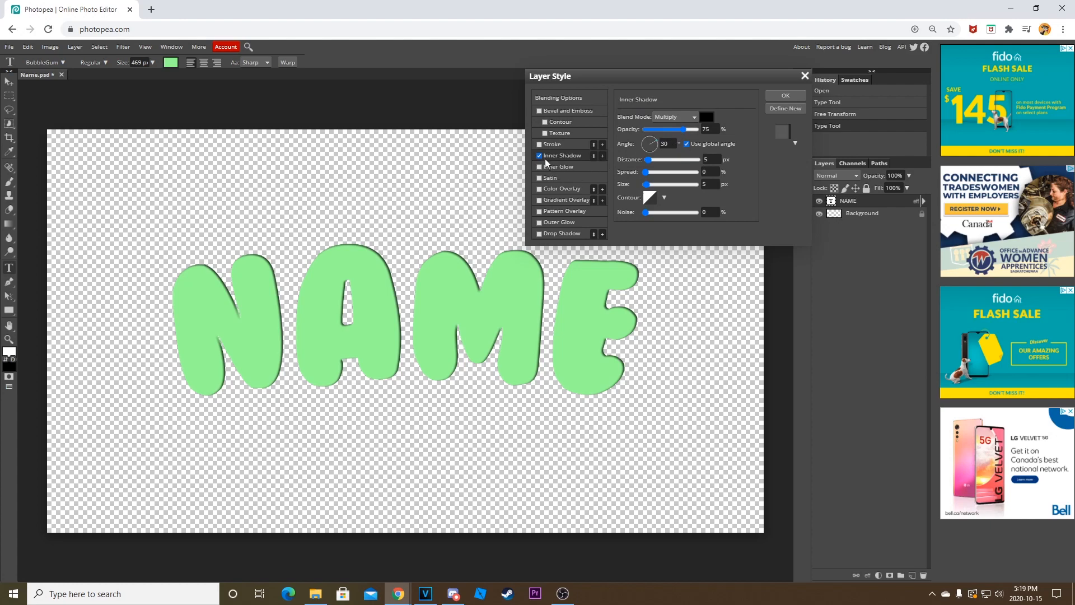
click(540, 156)
Try a white Inner Glow on the NAME text with 8% spread and 37 px size, and switch it off.
click(539, 167)
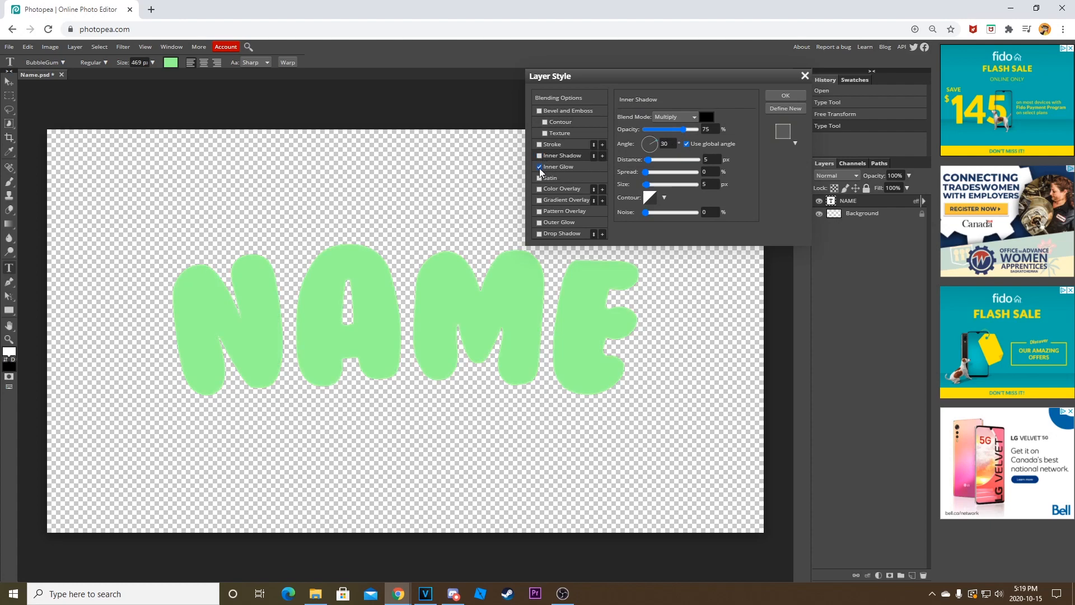
click(569, 168)
click(624, 153)
drag(222, 224, 169, 195)
drag(218, 274, 130, 178)
click(302, 315)
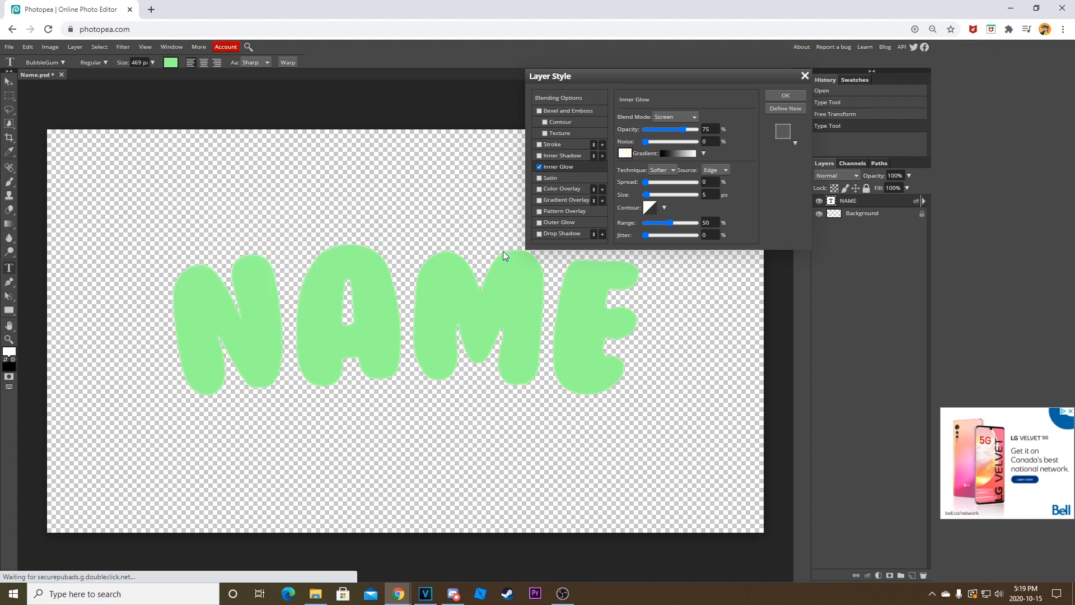
mouse_move(645, 182)
mouse_down()
mouse_move(668, 182)
mouse_move(655, 193)
mouse_move(649, 185)
mouse_up()
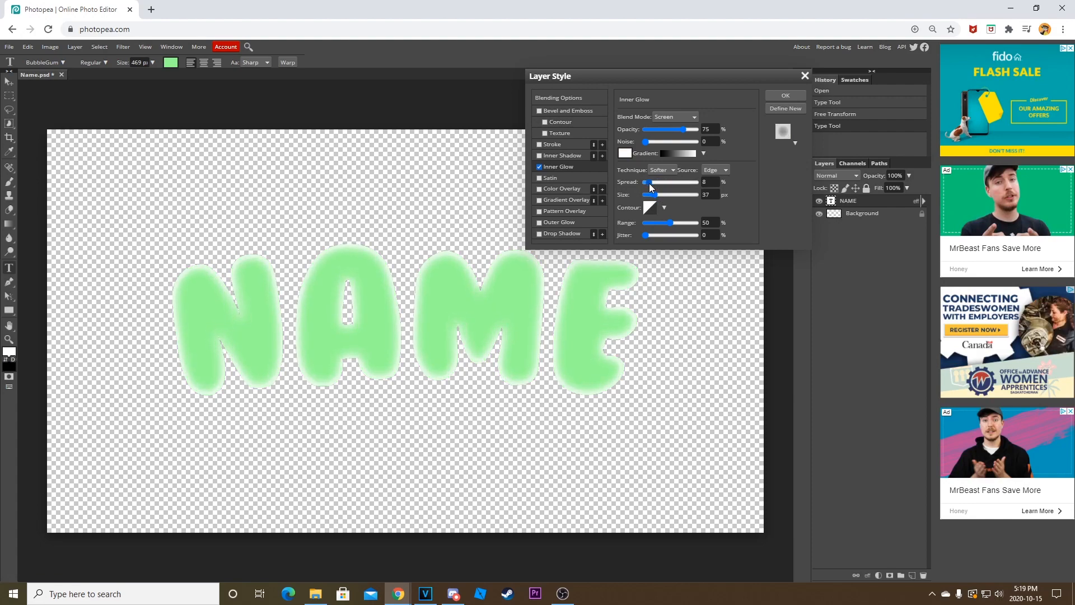
click(538, 166)
Try the Satin effect on the NAME text and switch it off.
click(540, 178)
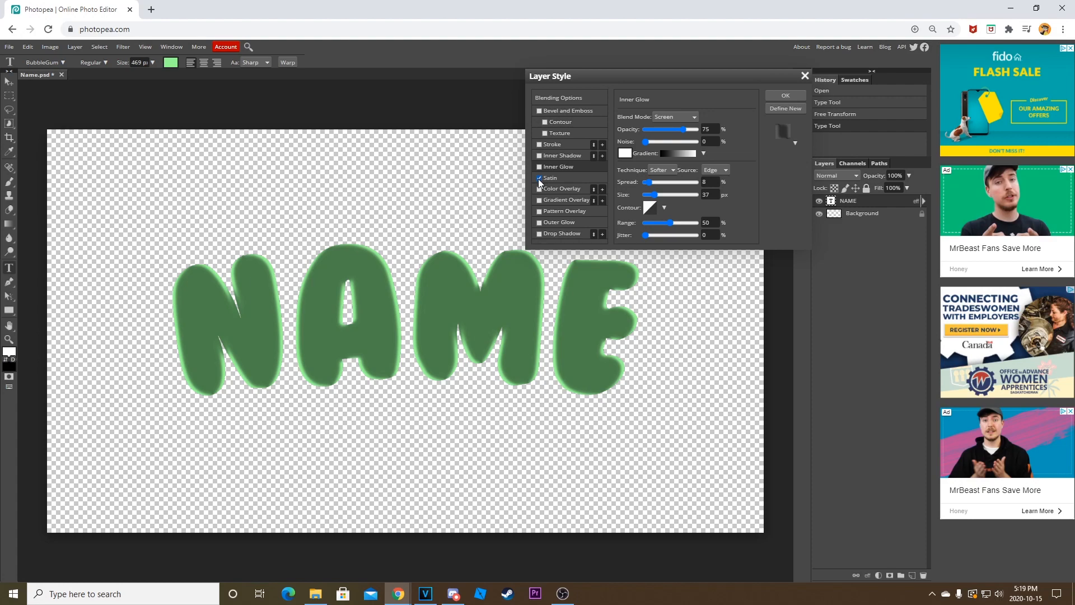
click(539, 178)
Try a red Color Overlay on the NAME text, then replace it with a Gradient Overlay and open its gradient for editing.
click(541, 189)
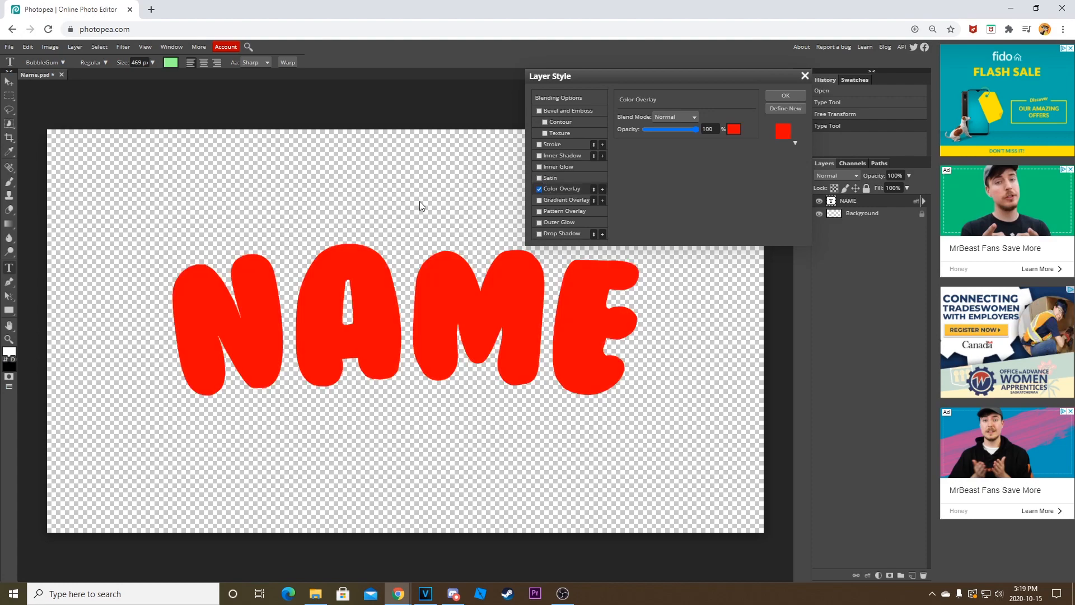
click(539, 189)
click(537, 202)
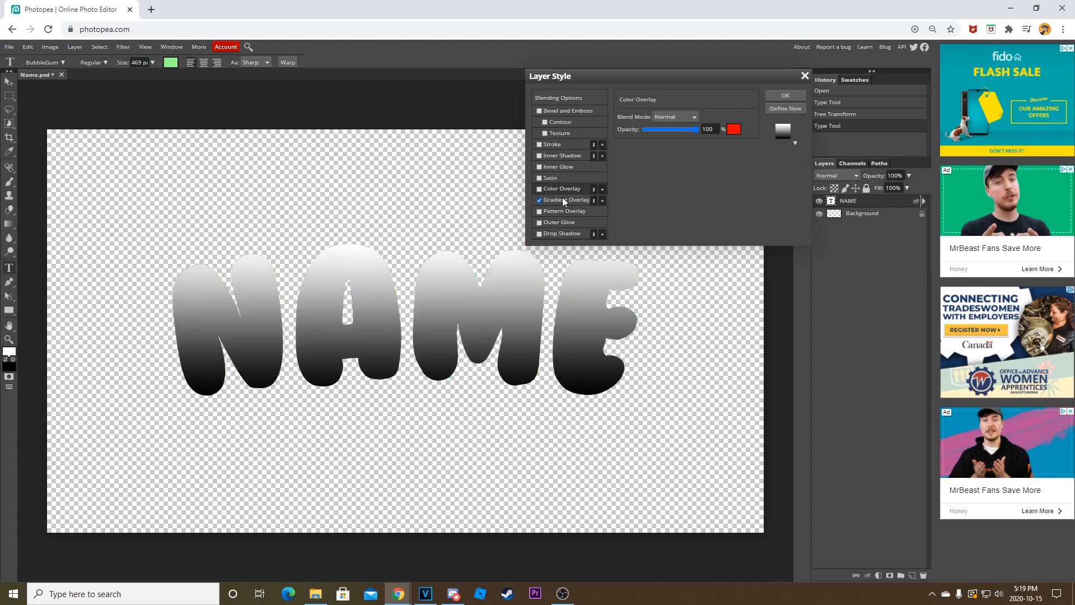
click(564, 200)
click(666, 141)
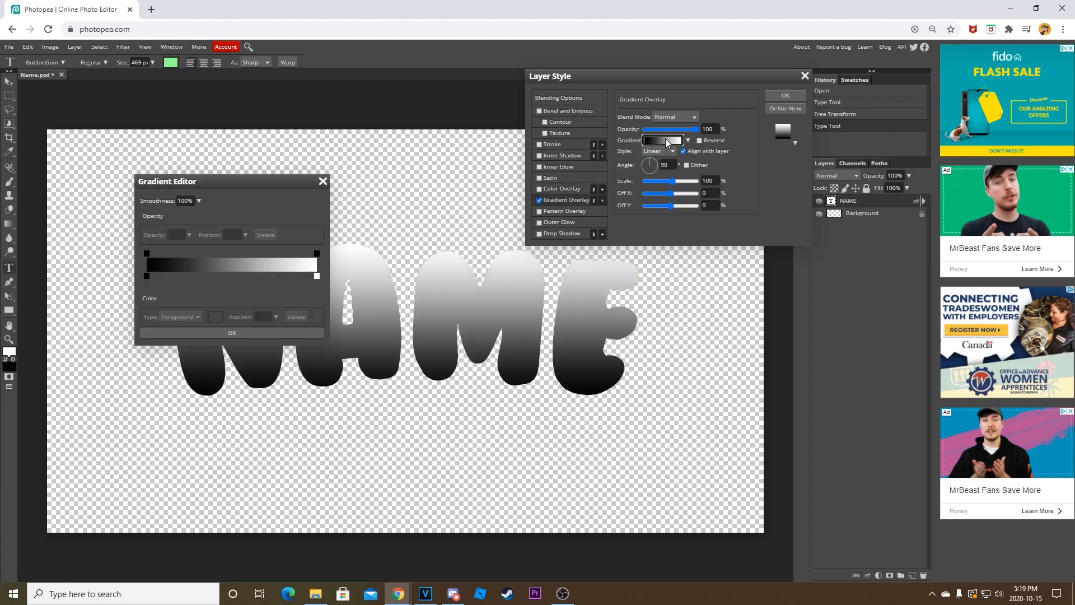
Try a dark green to light green gradient in the NAME text's Gradient Overlay, and switch the overlay off.
click(317, 276)
click(215, 316)
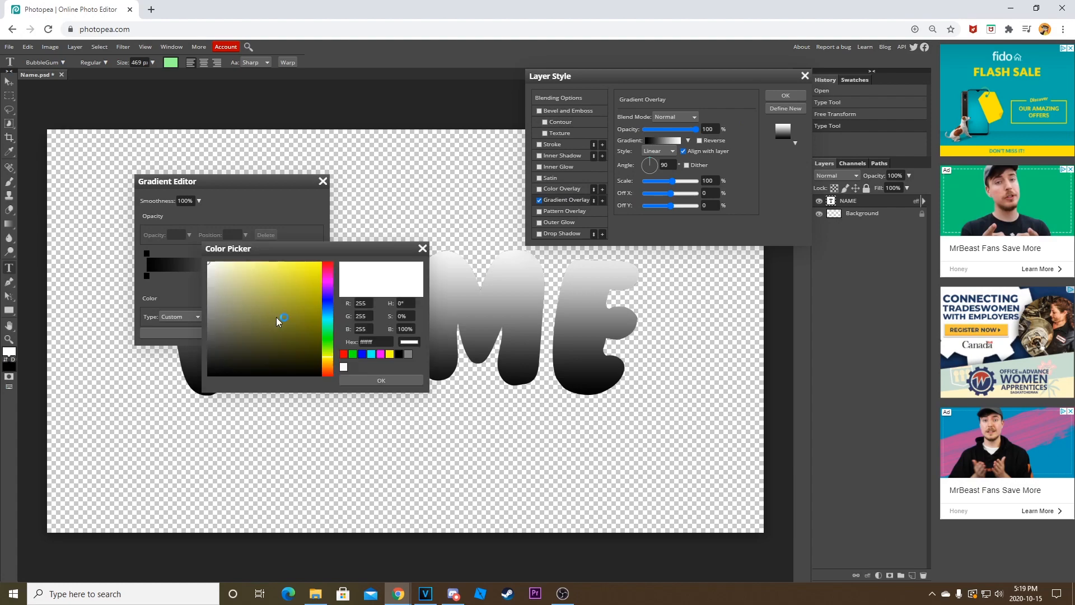
click(328, 330)
drag(242, 291, 288, 261)
click(376, 381)
click(147, 275)
click(215, 316)
mouse_move(294, 311)
mouse_down()
mouse_move(317, 288)
mouse_move(309, 294)
mouse_up()
click(384, 381)
click(298, 330)
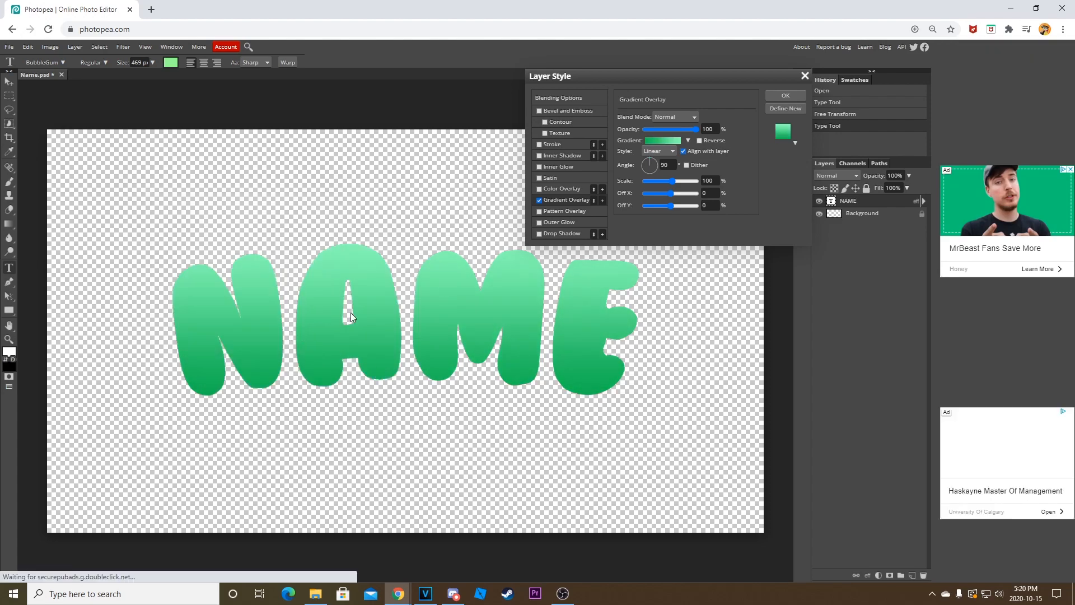
click(539, 200)
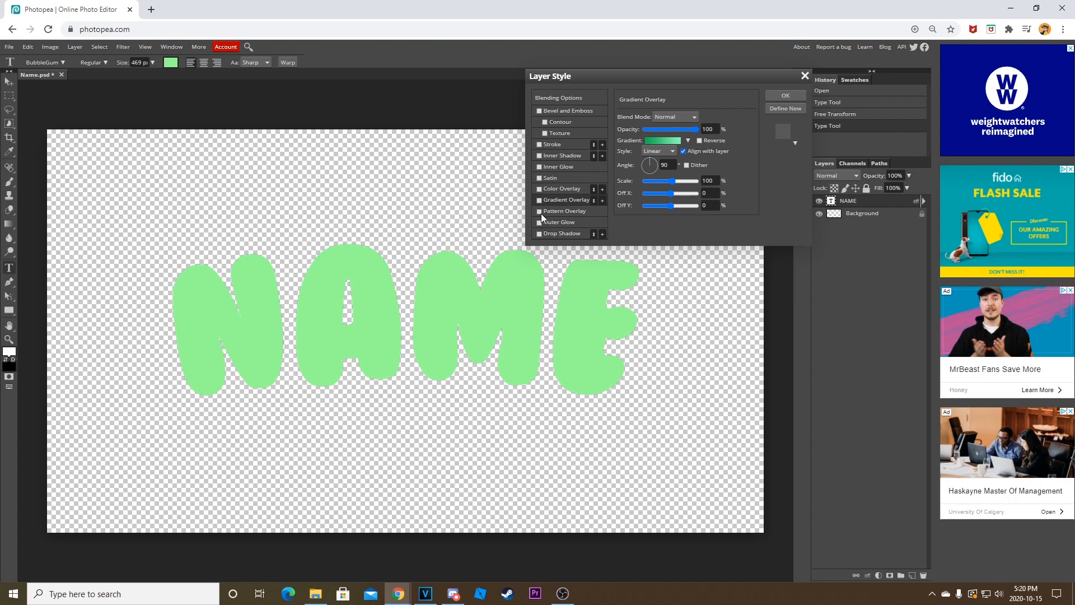
Try several patterns in a Pattern Overlay on the NAME text, and switch the overlay off.
click(539, 212)
click(567, 210)
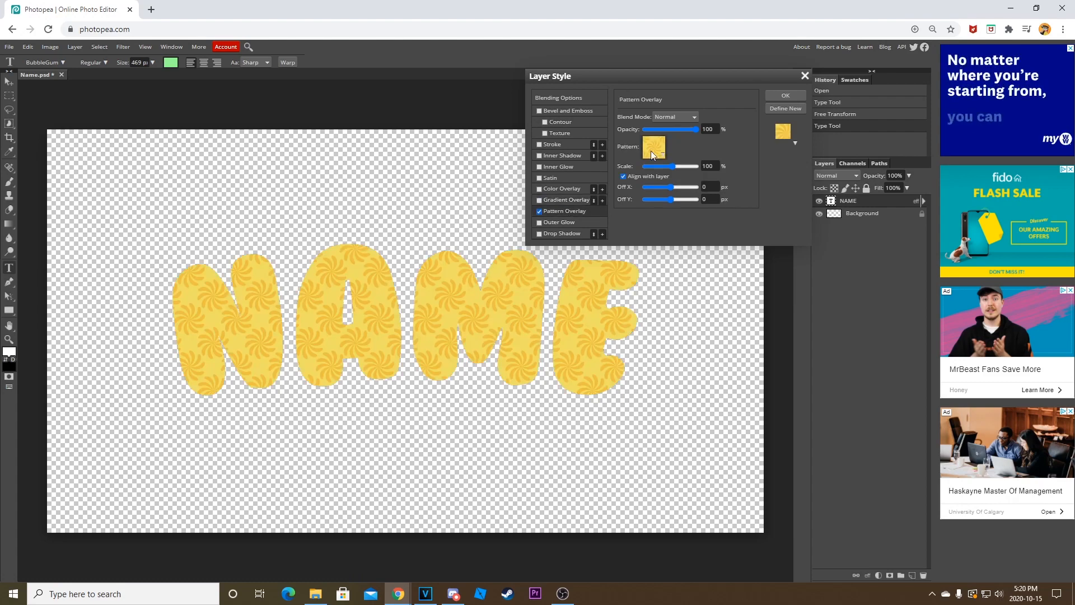
click(650, 155)
click(710, 186)
click(696, 188)
click(679, 190)
click(667, 192)
click(654, 201)
click(653, 185)
click(683, 185)
click(701, 184)
click(539, 211)
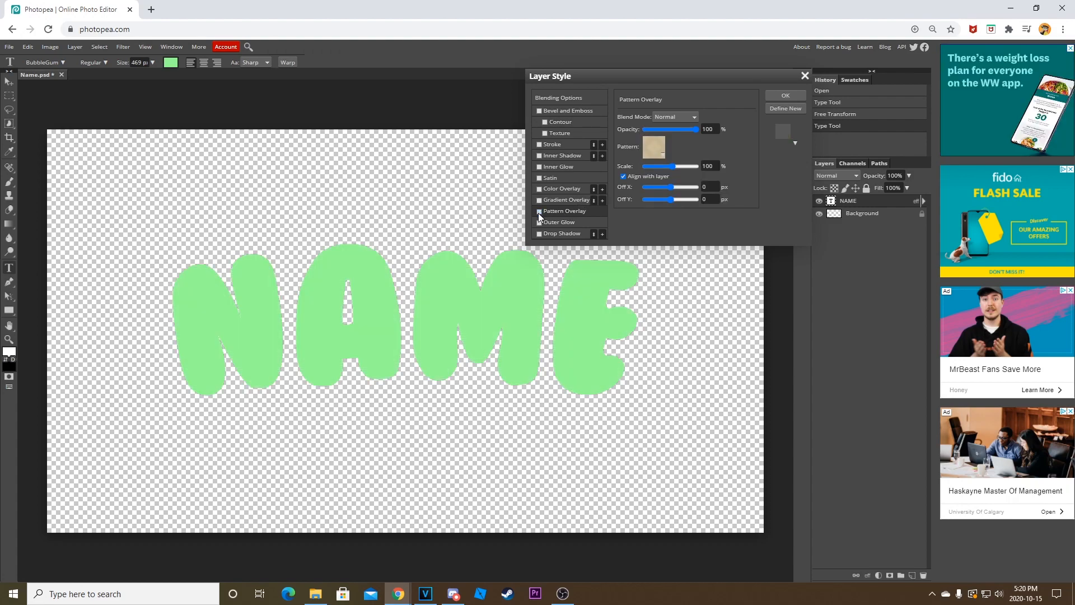
Try the Drop Shadow and Outer Glow effects on the NAME text, and switch both off.
click(540, 231)
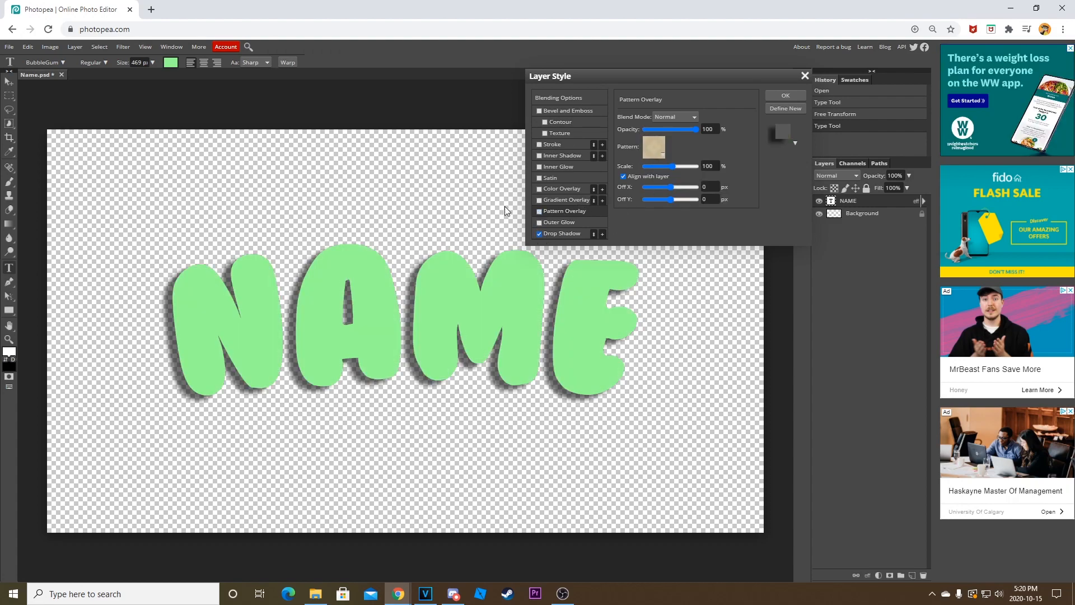
click(540, 234)
click(540, 223)
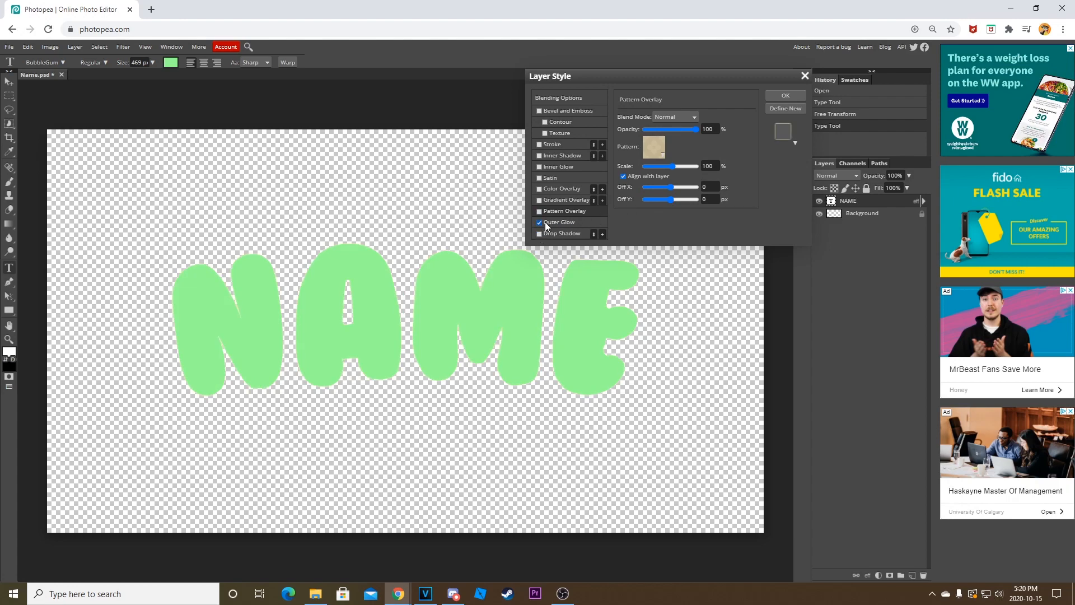
click(559, 235)
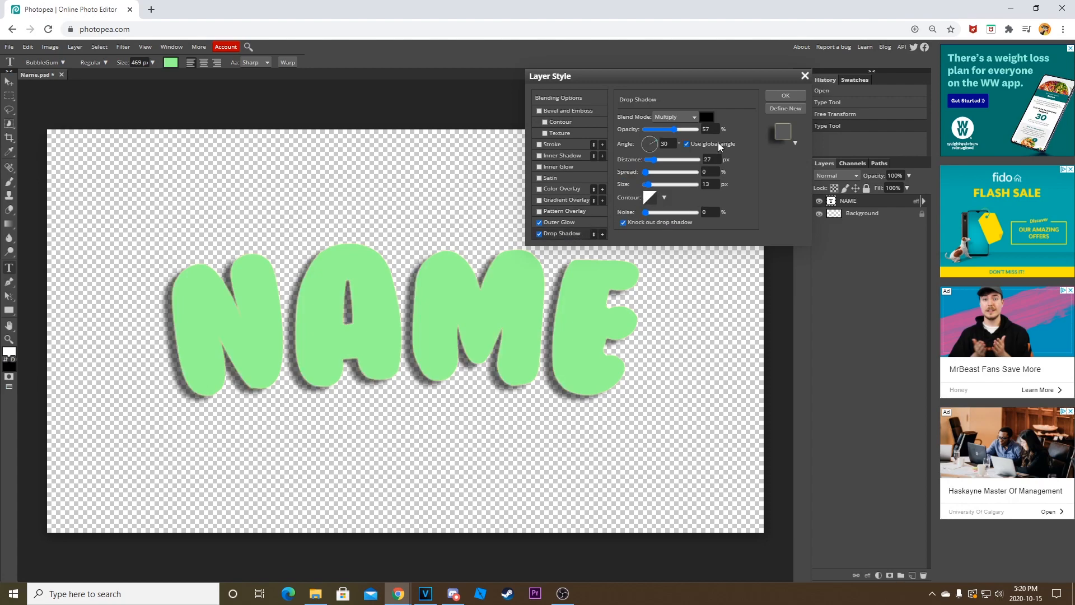
click(540, 234)
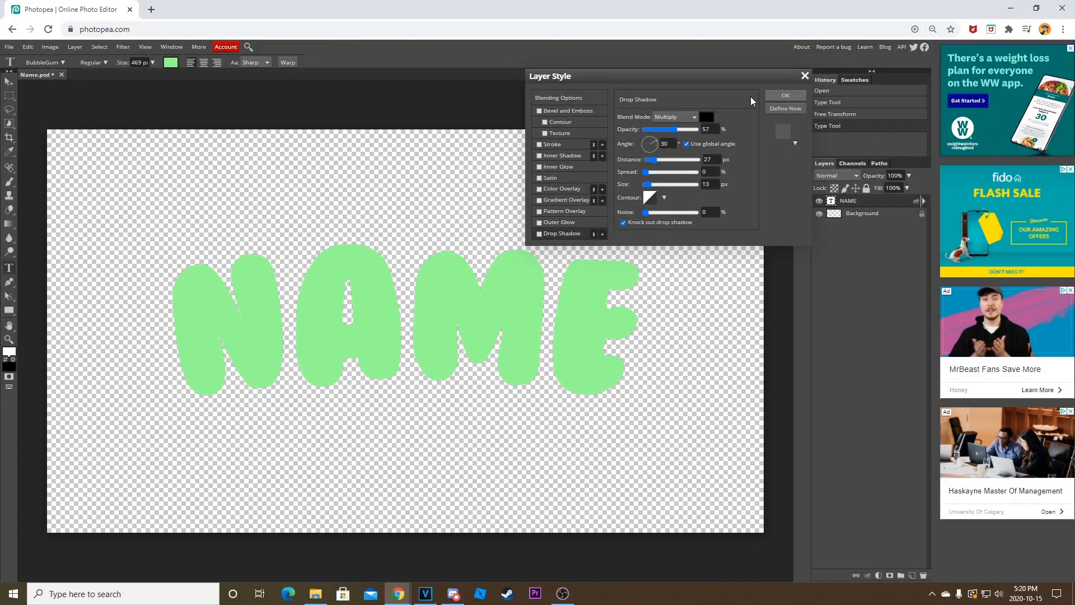
Set the NAME text's red outside stroke to 16 px, switch it off and apply the layer style.
click(540, 144)
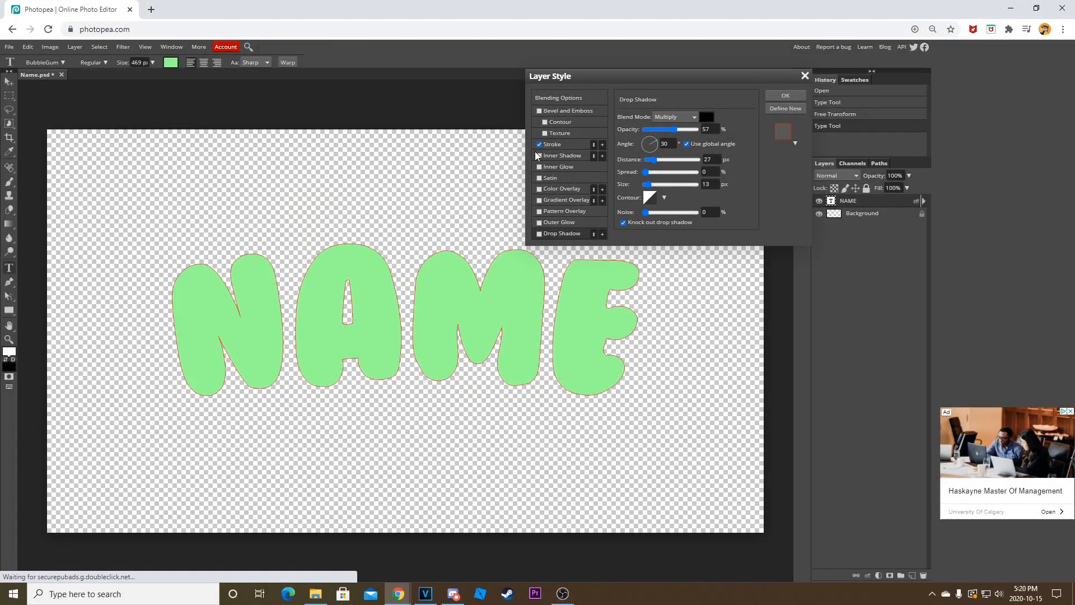
click(557, 144)
drag(646, 119, 649, 119)
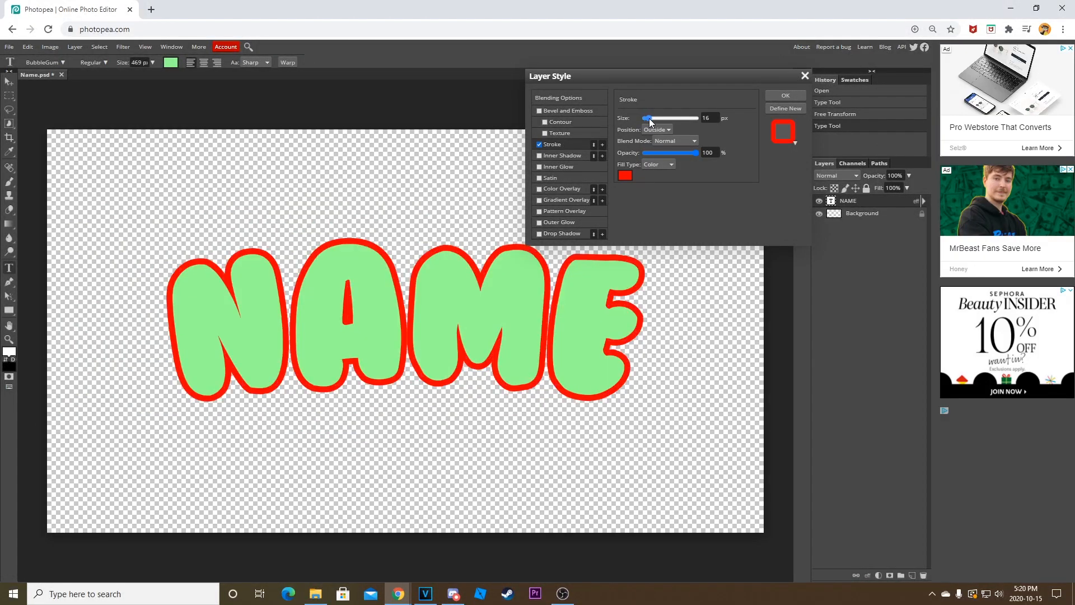
click(539, 144)
click(784, 96)
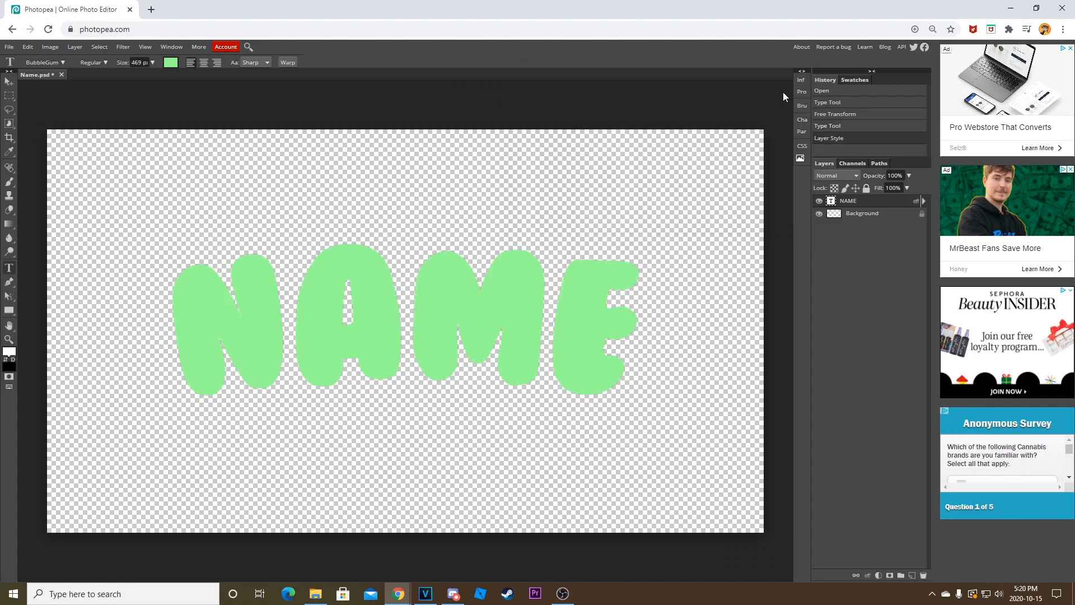
Switch the stroke on the NAME text back on, recolour it dark green and apply the layer style.
right_click(863, 205)
click(860, 202)
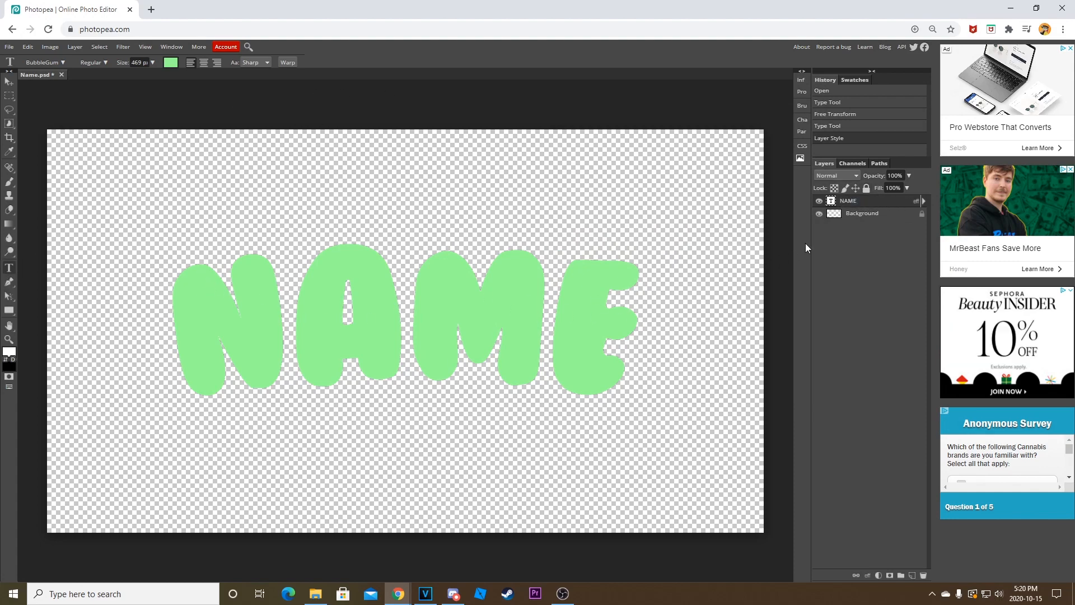
double_click(878, 205)
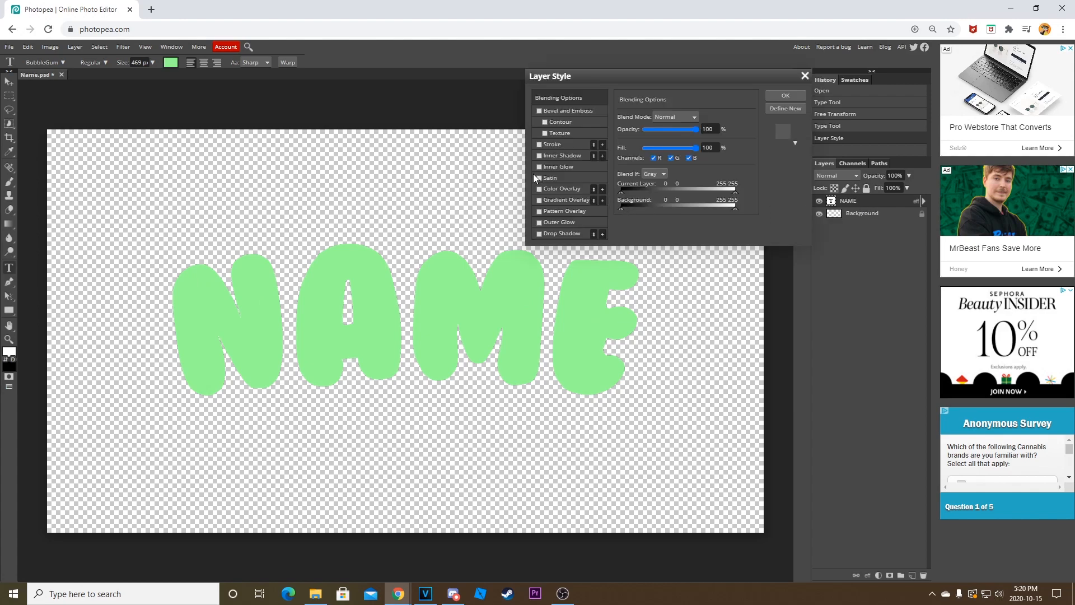
click(540, 144)
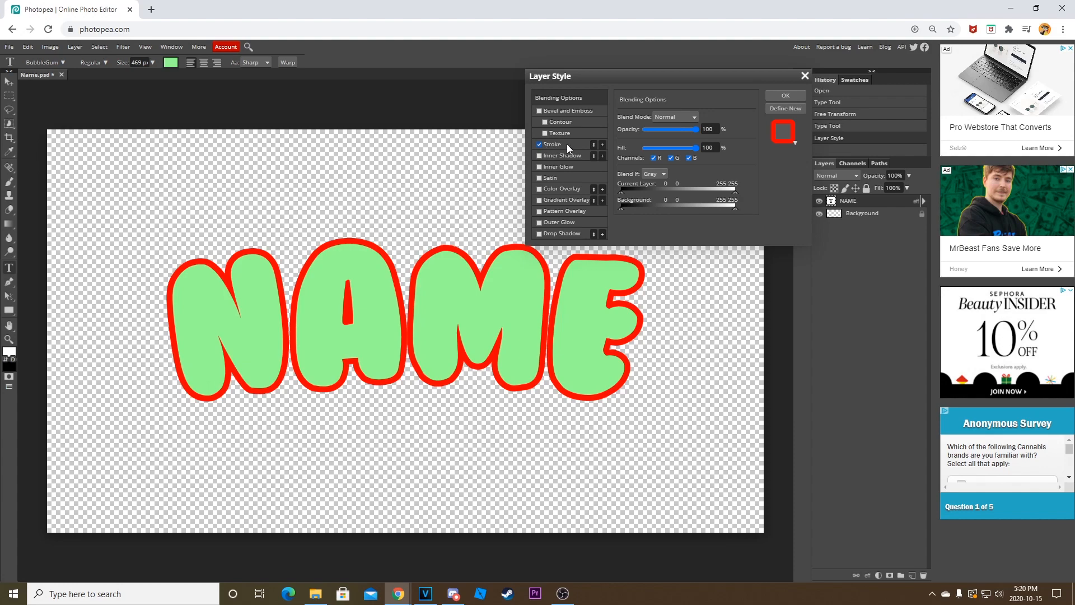
click(566, 143)
click(625, 176)
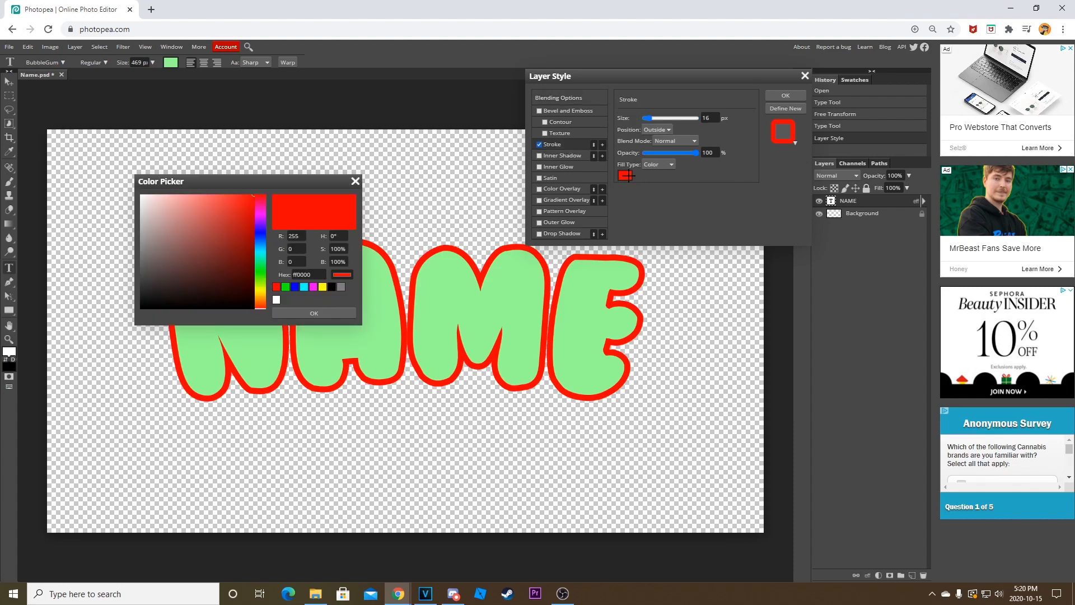
click(287, 288)
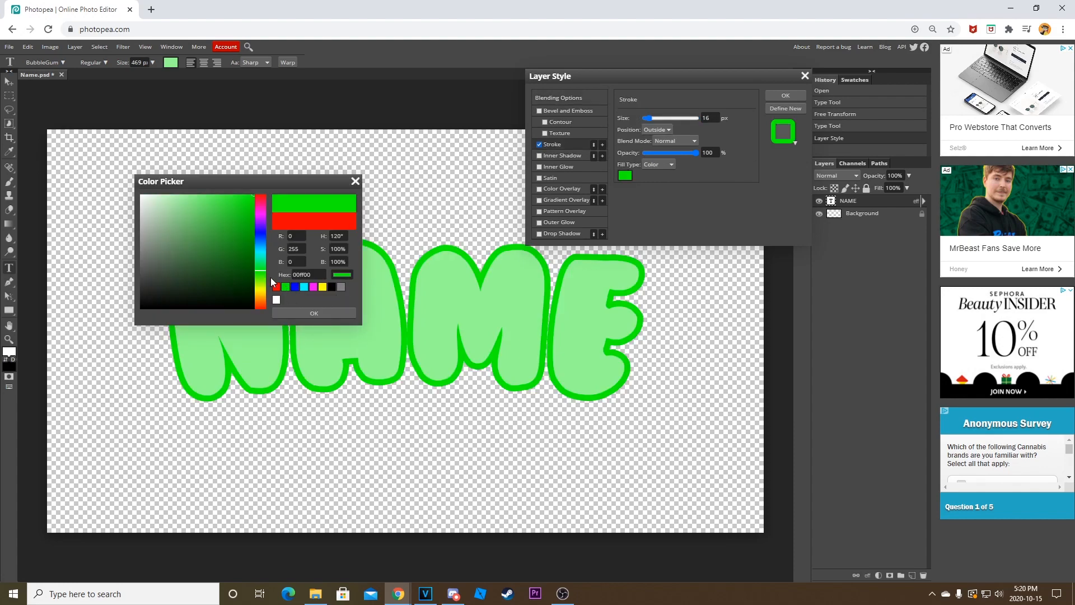
drag(248, 222, 238, 251)
click(305, 313)
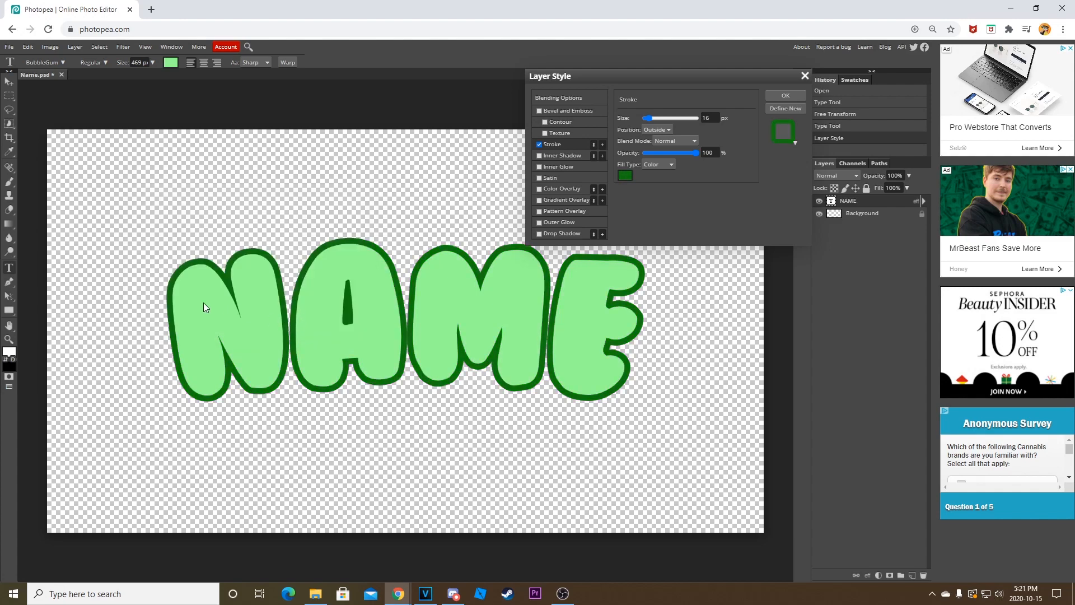
click(784, 97)
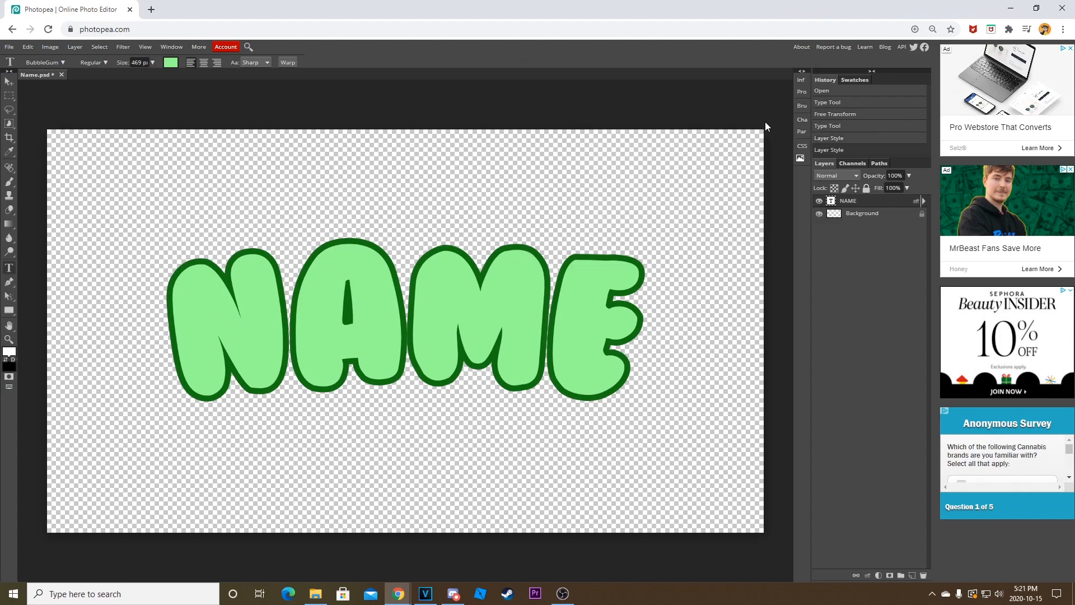
Add a second outside stroke to the NAME text in white (ffffff) at 32 px and apply the layer style.
right_click(890, 200)
double_click(872, 199)
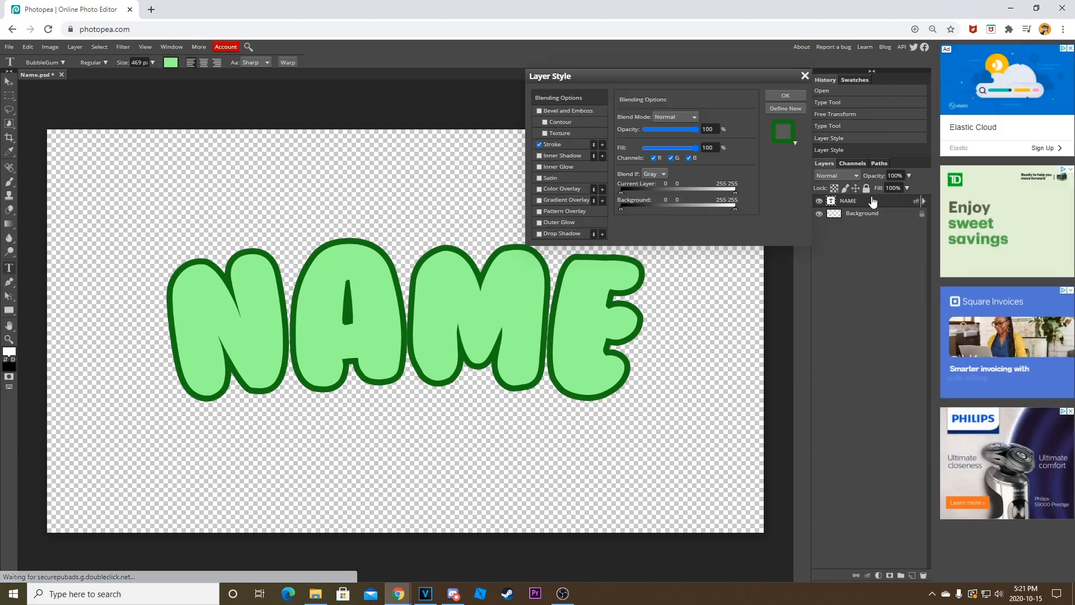
click(603, 145)
click(570, 157)
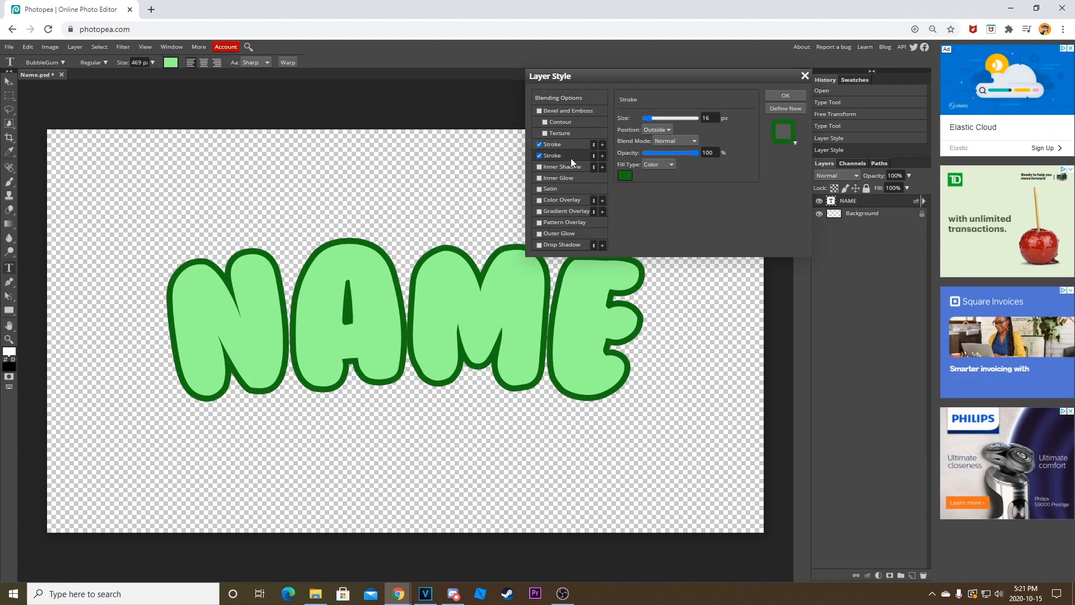
click(622, 175)
click(276, 300)
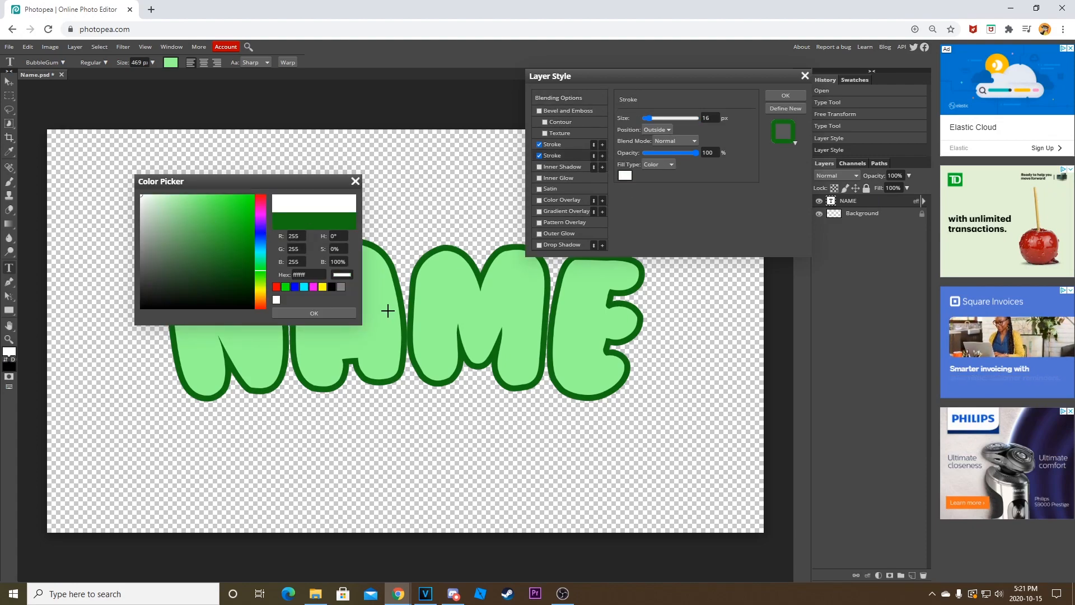
click(338, 316)
drag(651, 118, 653, 119)
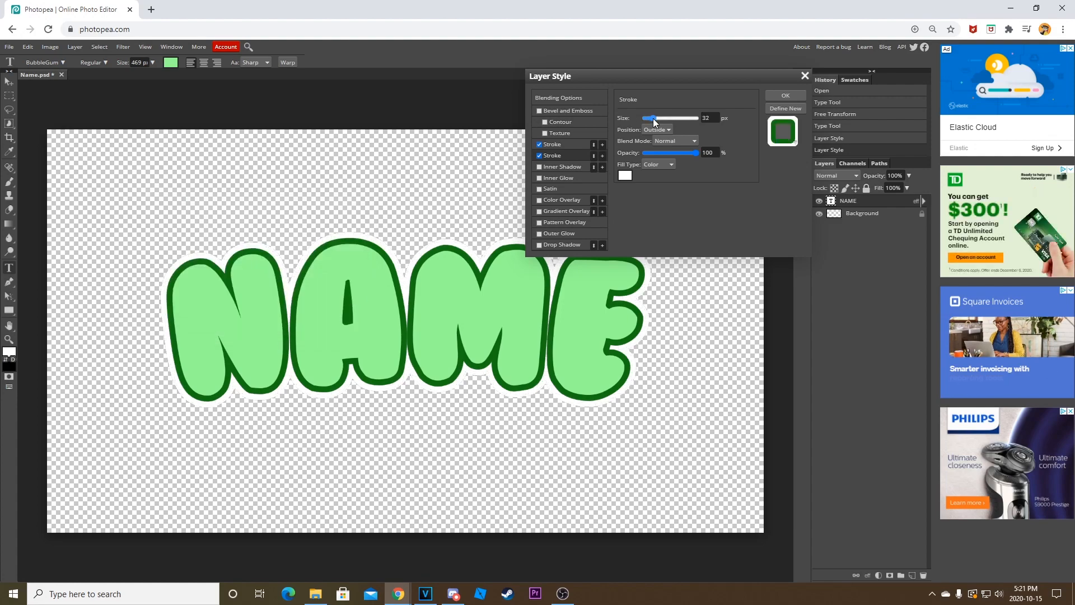
click(794, 96)
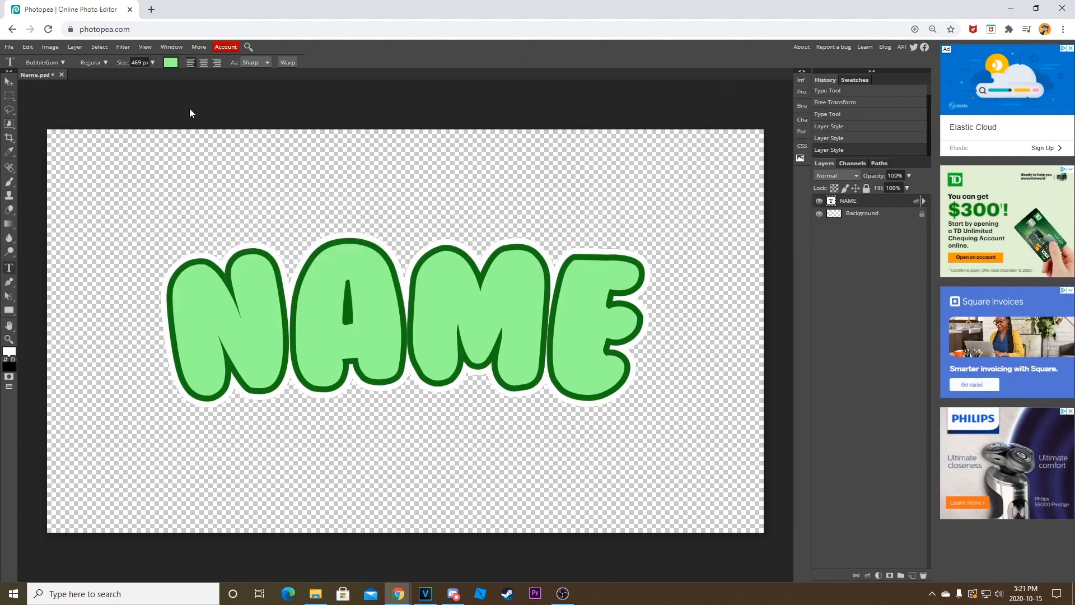
Try moving the NAME text slightly up and to the right with the Move tool, and undo the move.
click(9, 81)
mouse_move(423, 205)
mouse_down()
mouse_move(407, 216)
mouse_move(458, 139)
mouse_move(432, 197)
mouse_up()
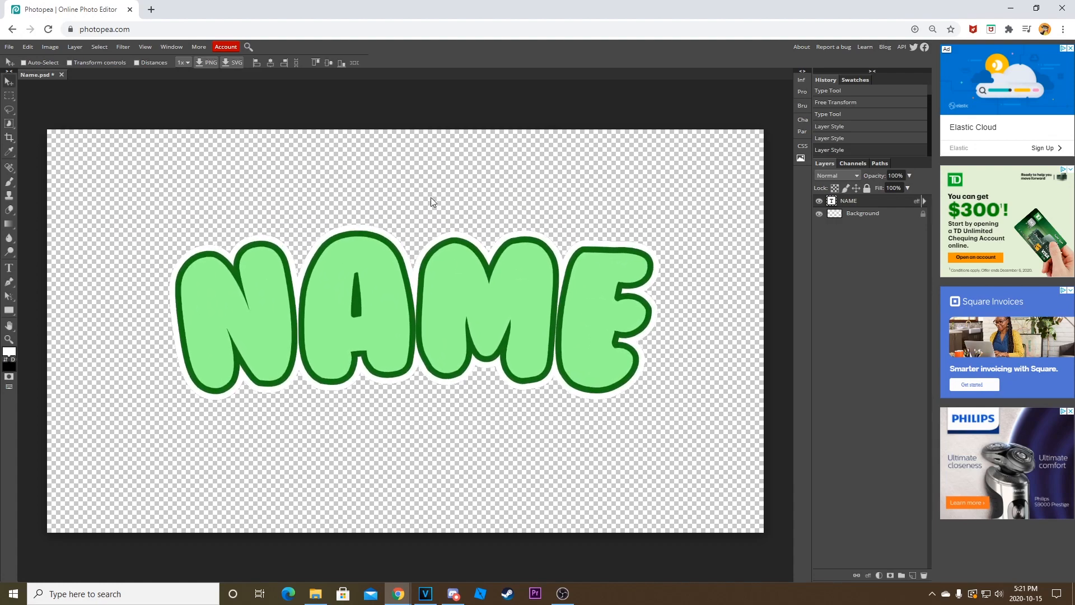
key(ctrl+z)
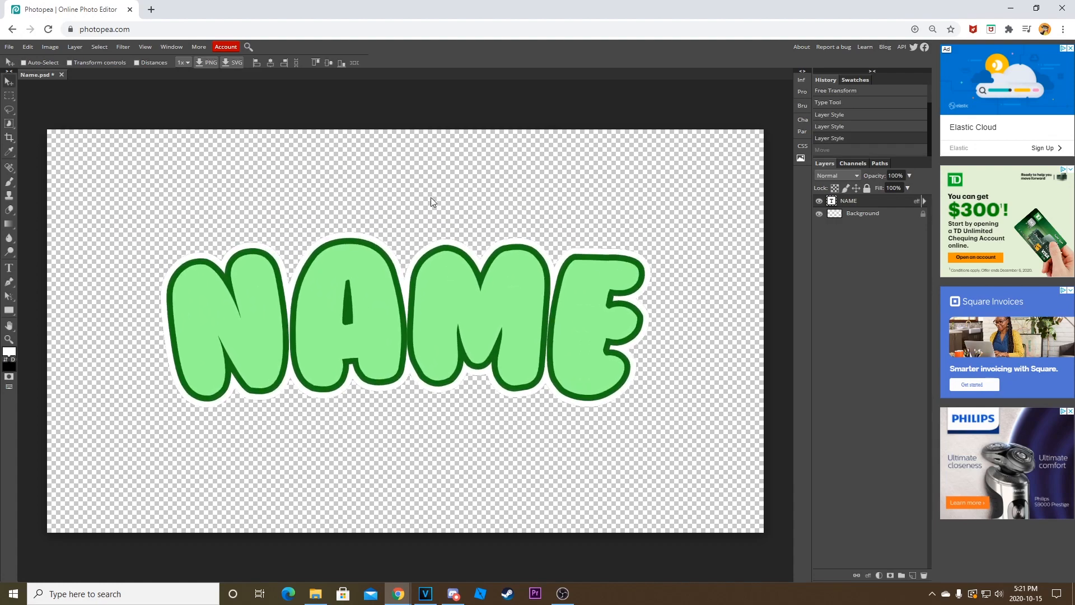
Switch off both strokes on the NAME text and apply the layer style.
double_click(886, 203)
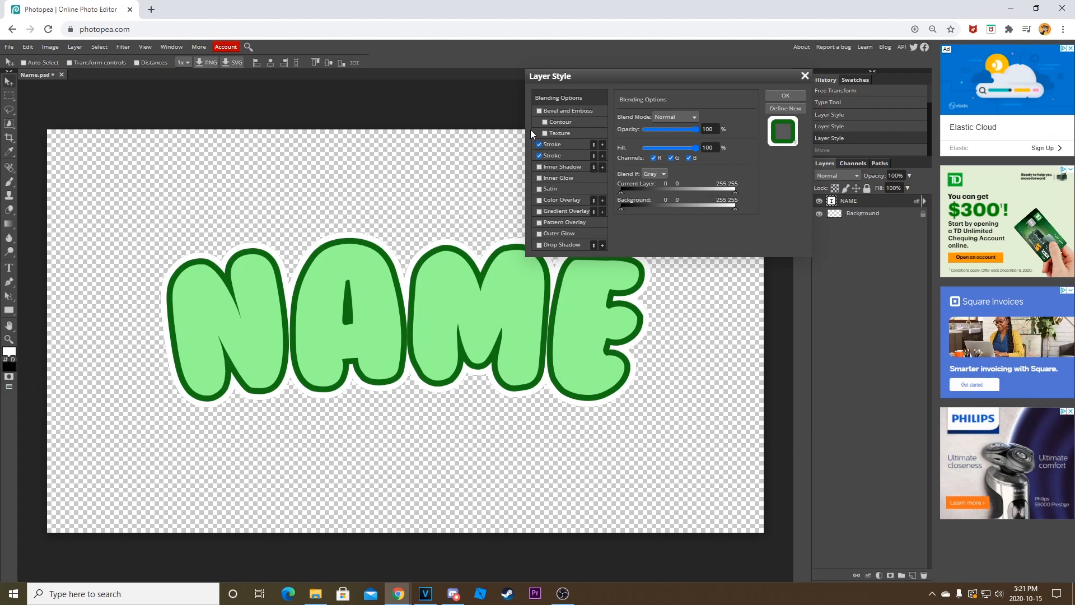
click(540, 145)
click(539, 156)
click(781, 95)
Try duplicating the NAME text layer, and delete the duplicate.
right_click(890, 202)
click(921, 235)
right_click(885, 206)
click(902, 252)
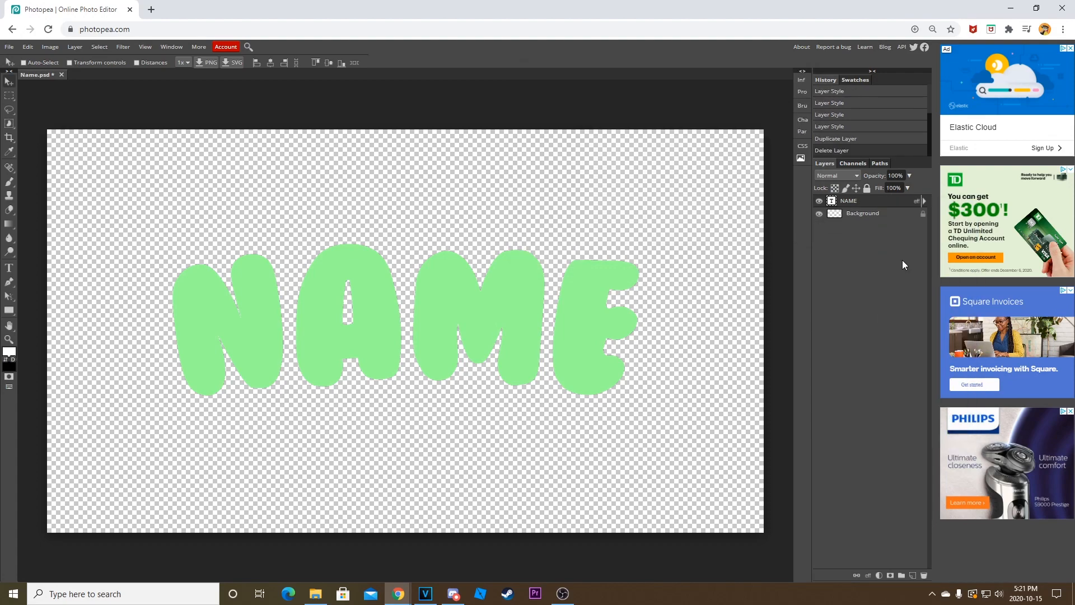
Try the Drop Shadow on the NAME text again, switch it off and close the layer style settings.
double_click(887, 206)
click(539, 244)
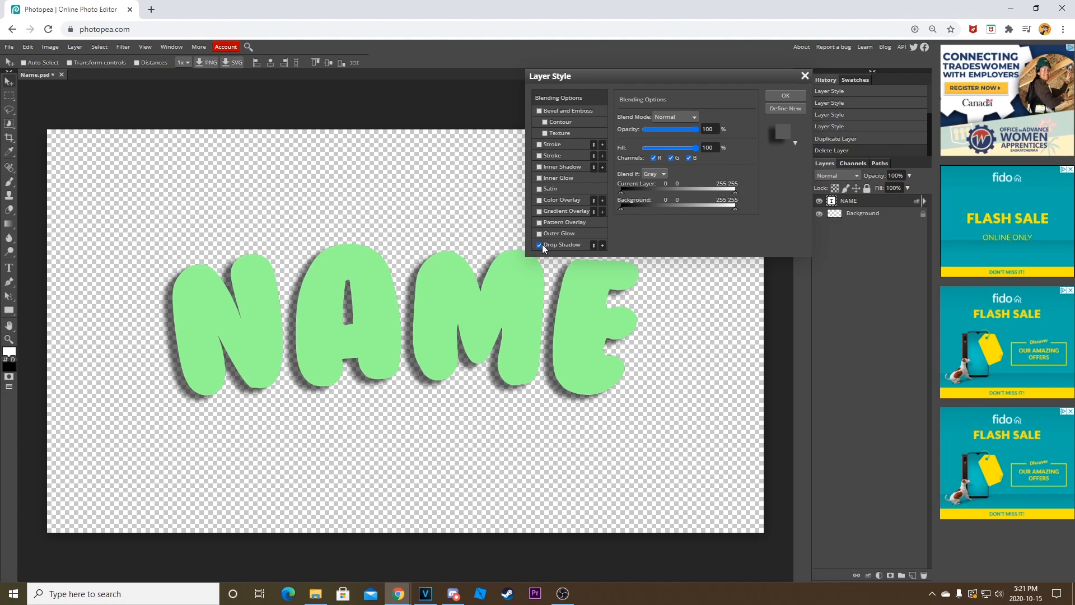
click(546, 245)
click(539, 245)
click(774, 99)
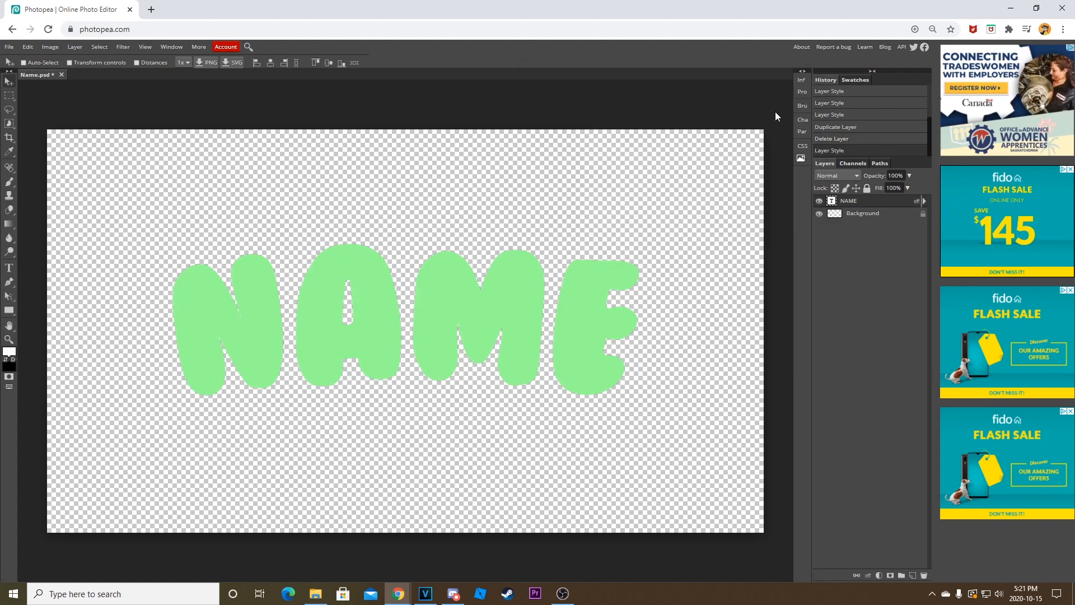
Make a copy of the NAME text layer and remove that copy again.
right_click(892, 206)
click(919, 240)
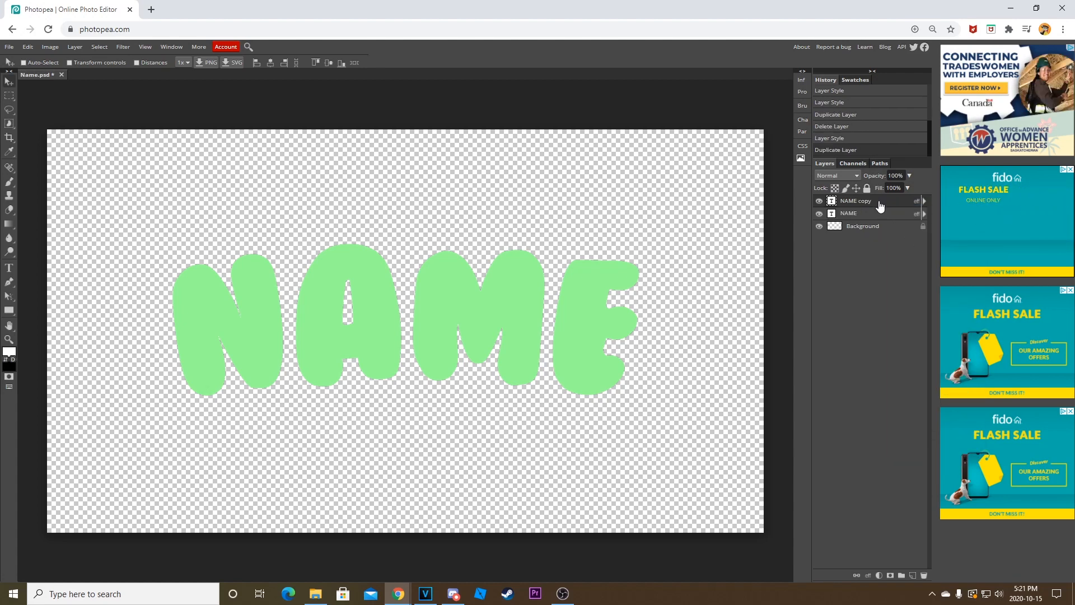
right_click(881, 206)
click(899, 254)
Duplicate the NAME text layer and place the copy directly beneath the original in the layer order.
right_click(877, 203)
click(897, 240)
drag(888, 205, 887, 224)
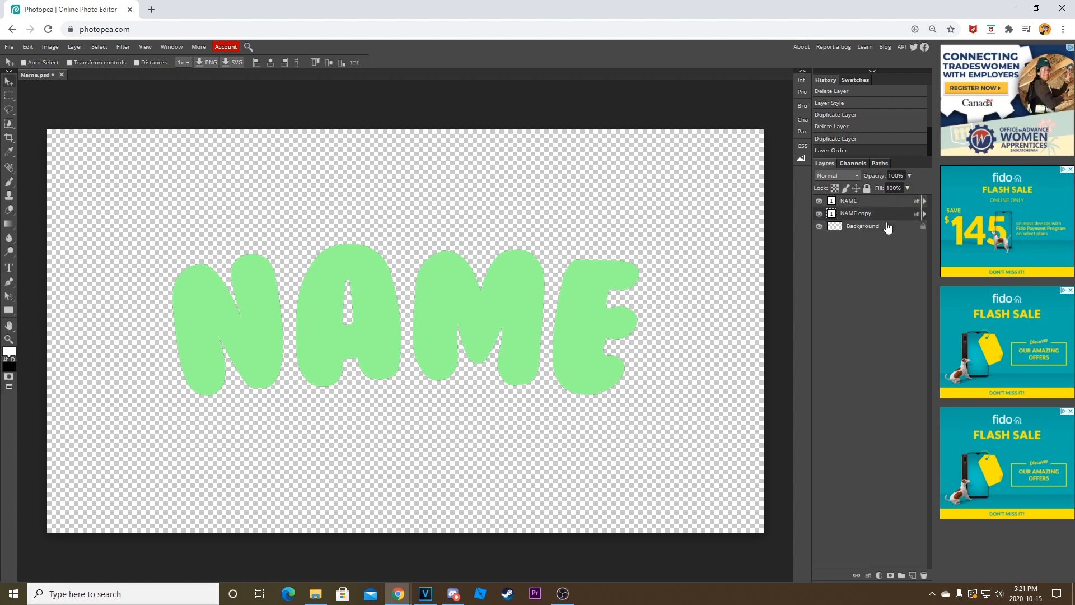
Add a Color Overlay in dark green 078607 to the NAME copy layer and apply it.
double_click(892, 218)
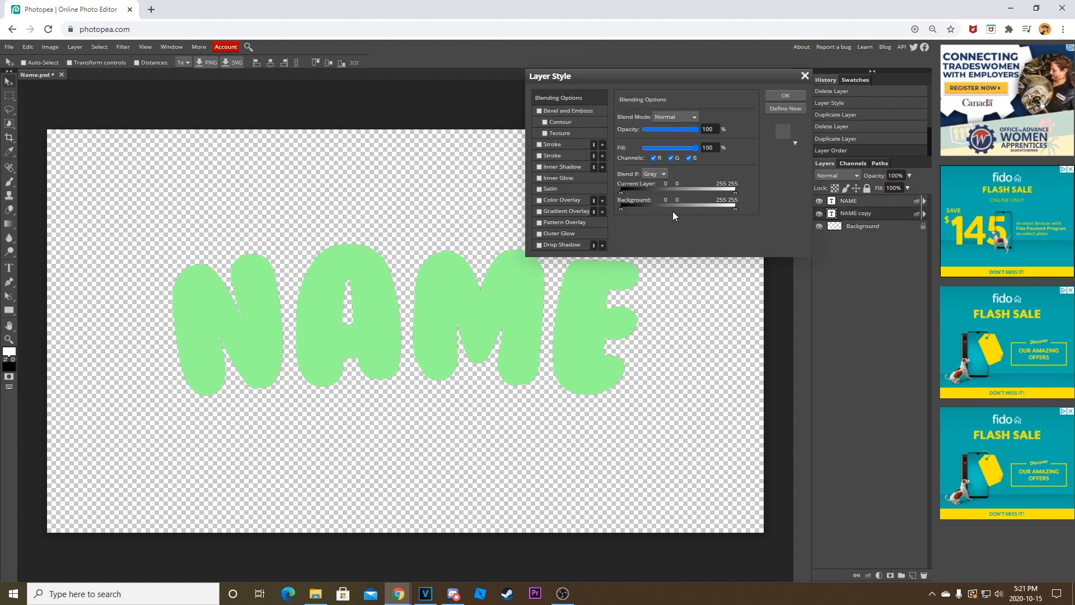
click(539, 200)
click(561, 200)
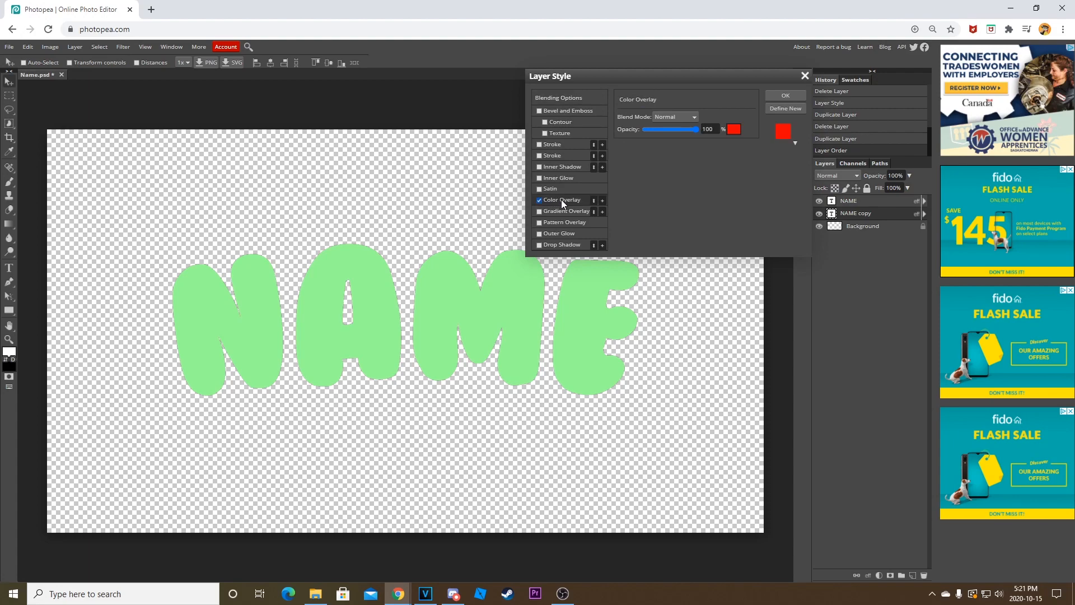
click(731, 132)
click(285, 287)
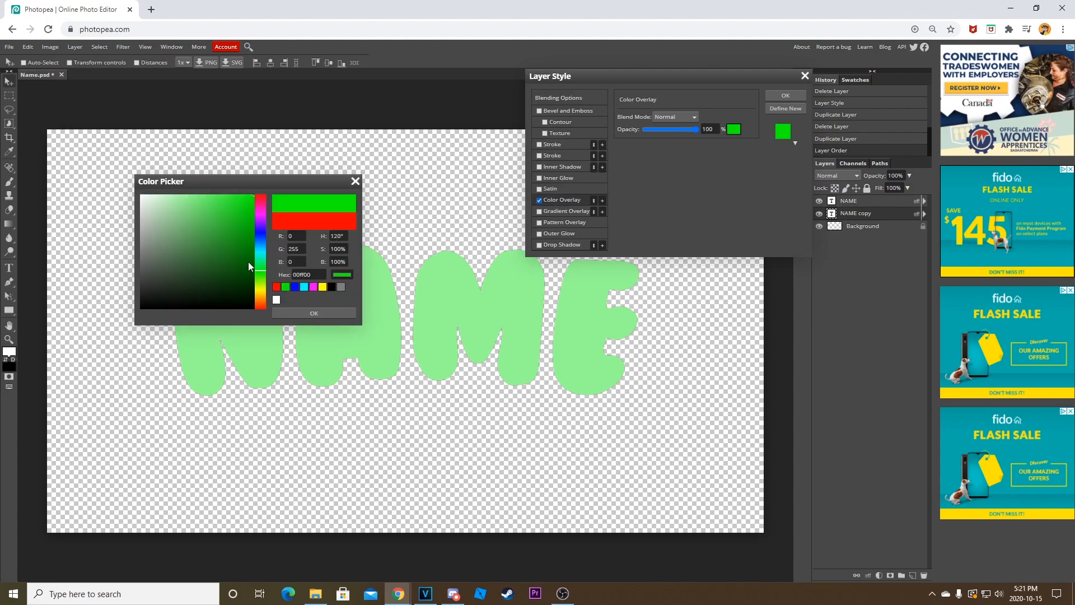
mouse_move(242, 227)
mouse_down()
mouse_move(244, 267)
mouse_move(249, 248)
mouse_up()
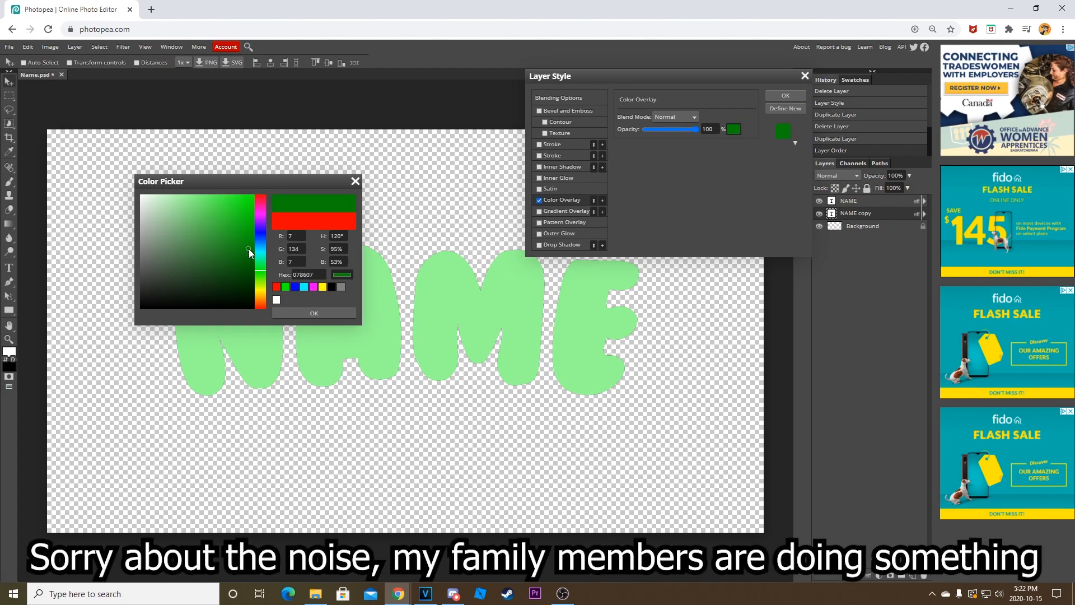
click(314, 313)
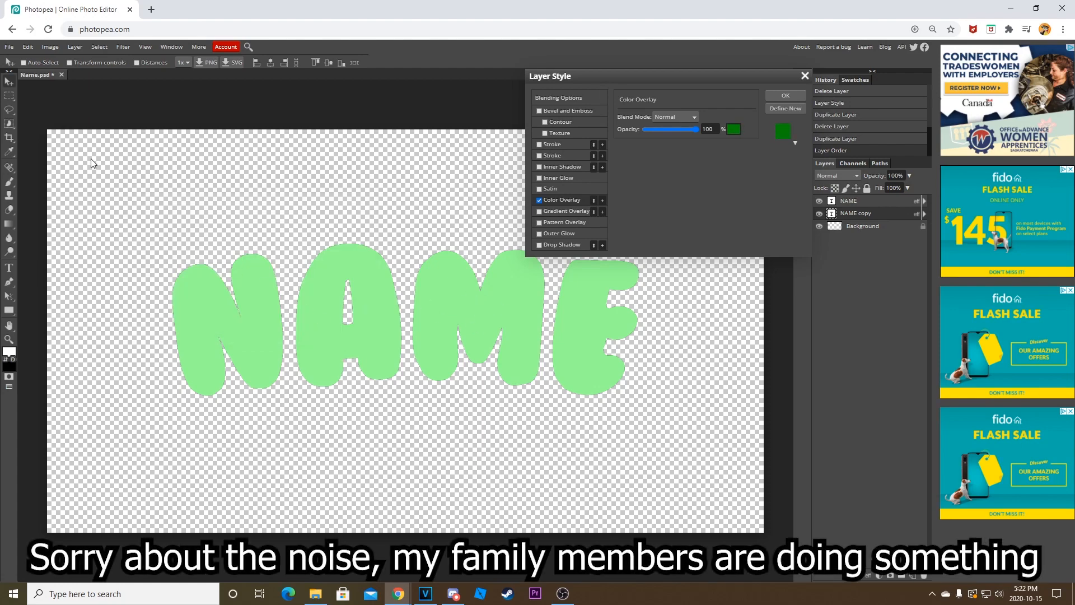
click(786, 95)
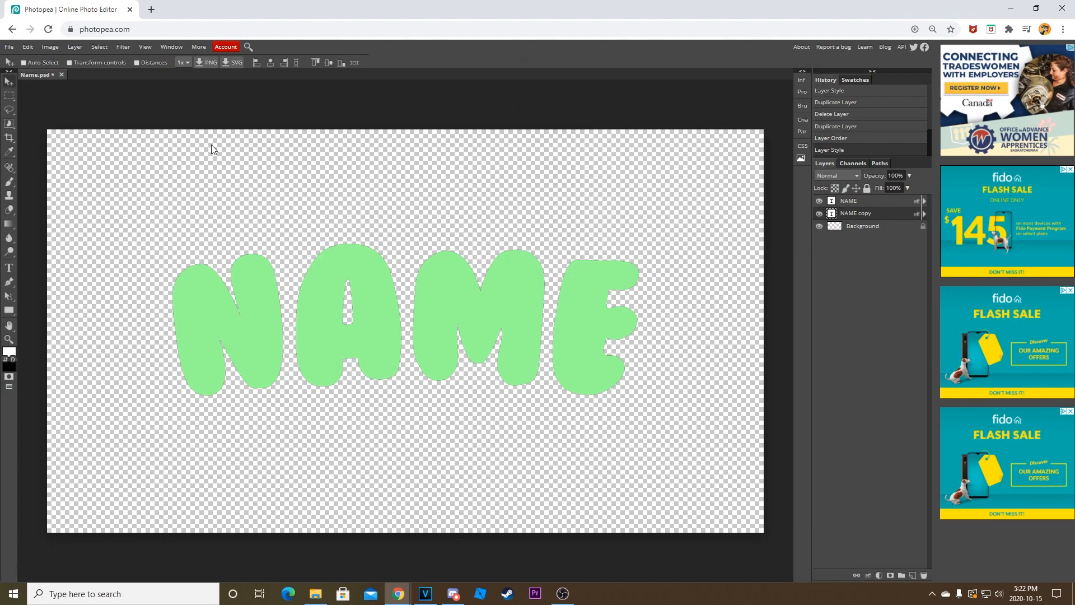
Try shifting the upper NAME layer slightly downward, and undo the move.
drag(391, 251, 392, 255)
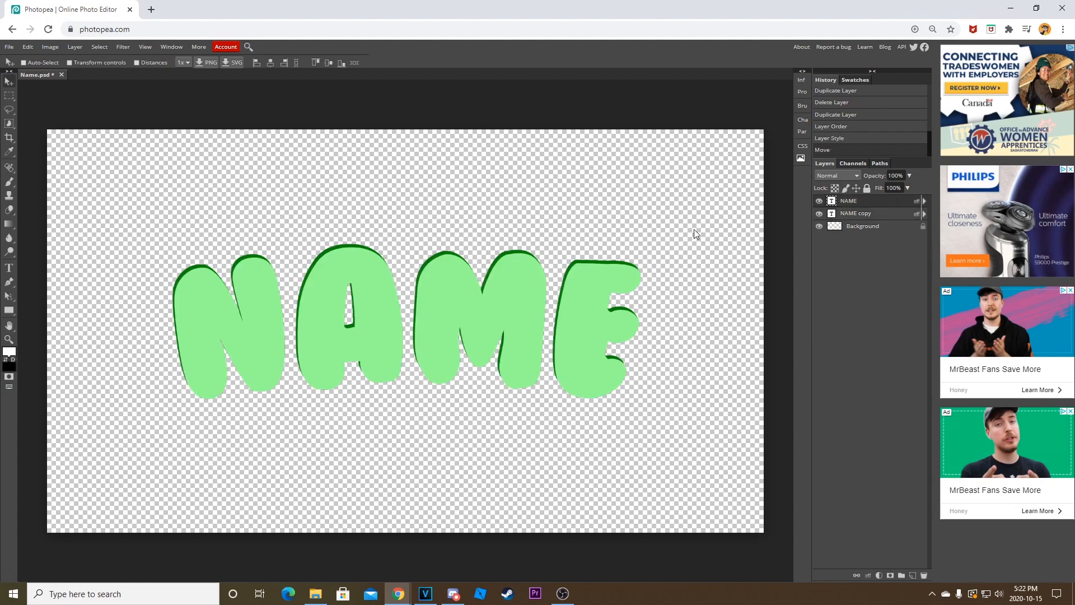
key(ctrl+z)
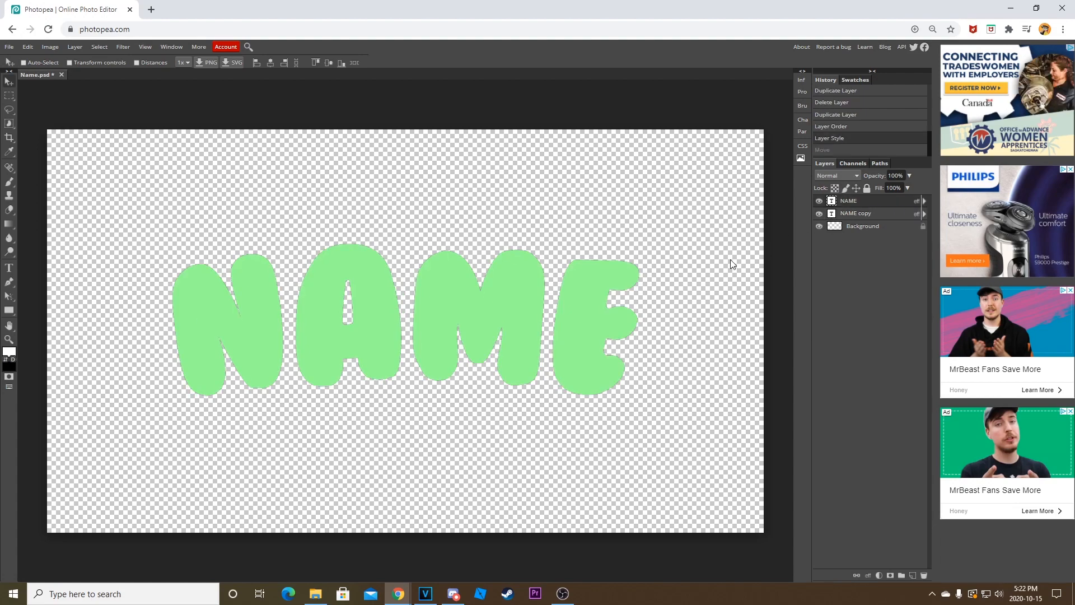
key(ctrl+shift+z)
key(ctrl+z)
Shift the NAME copy layer slightly downward so it forms a dark green depth edge beneath the light green letters.
click(862, 213)
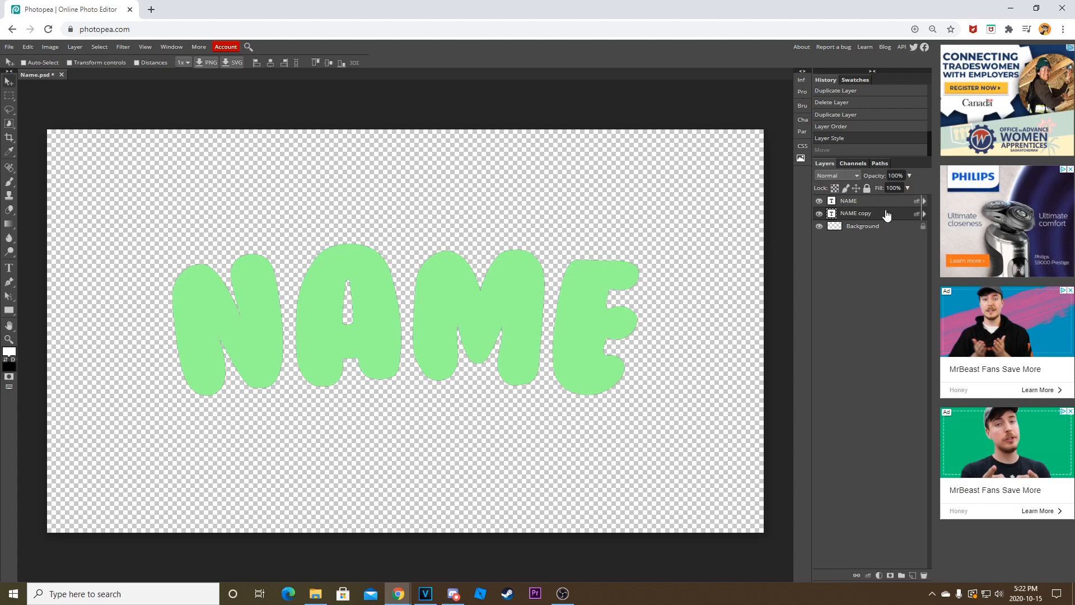
mouse_move(649, 237)
mouse_down()
mouse_move(646, 306)
mouse_move(660, 231)
mouse_move(660, 249)
mouse_up()
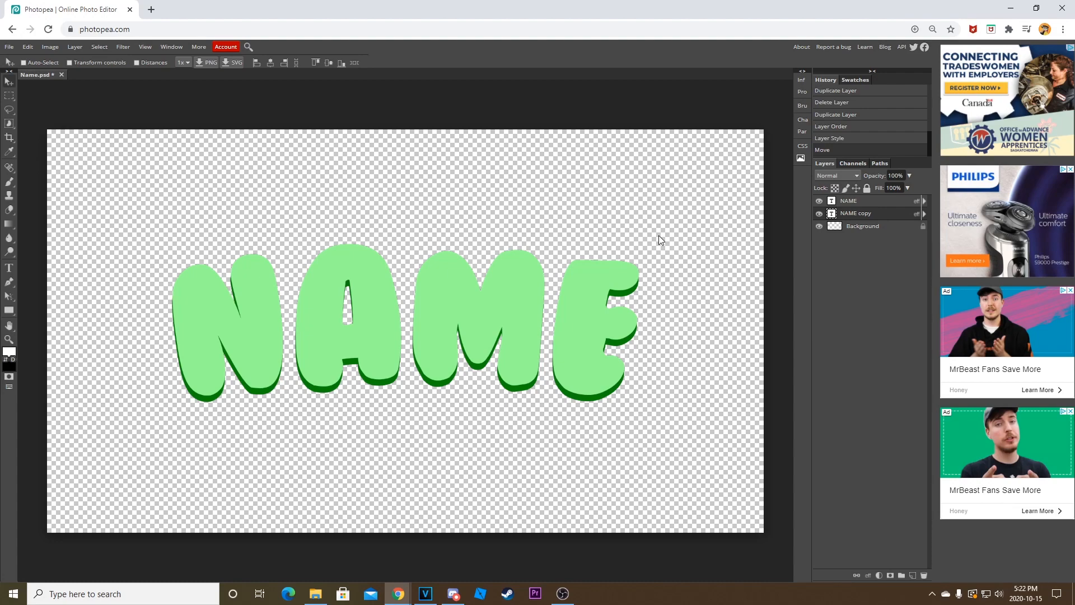
drag(504, 257, 502, 266)
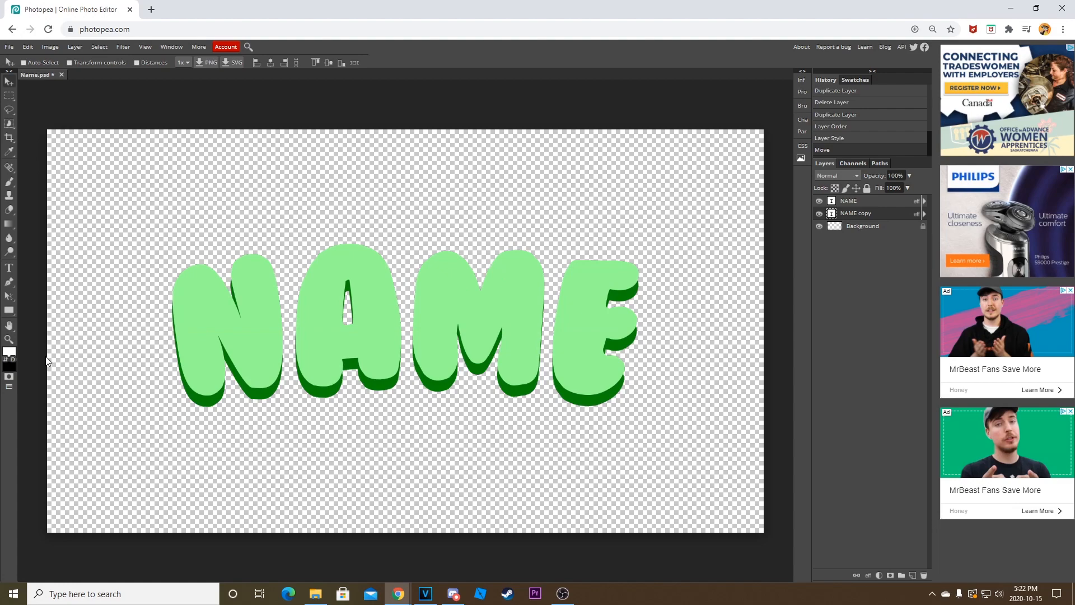
With the Pen tool active, copy the hex code 078607 from the NAME copy layer's Color Overlay and close its layer style settings.
click(9, 283)
click(122, 65)
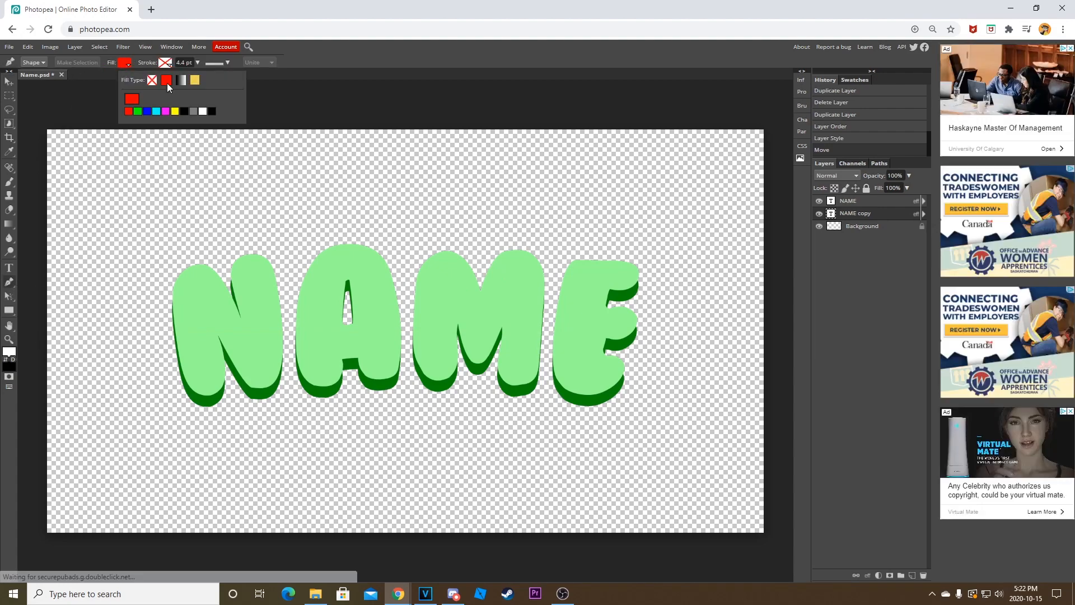
double_click(891, 216)
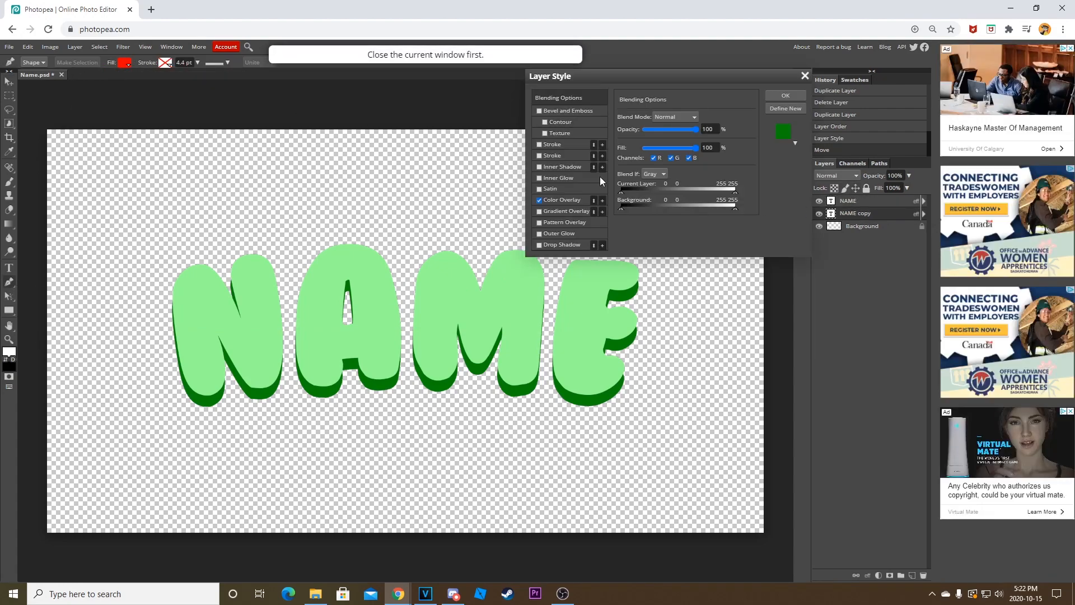
click(556, 199)
click(734, 129)
click(320, 273)
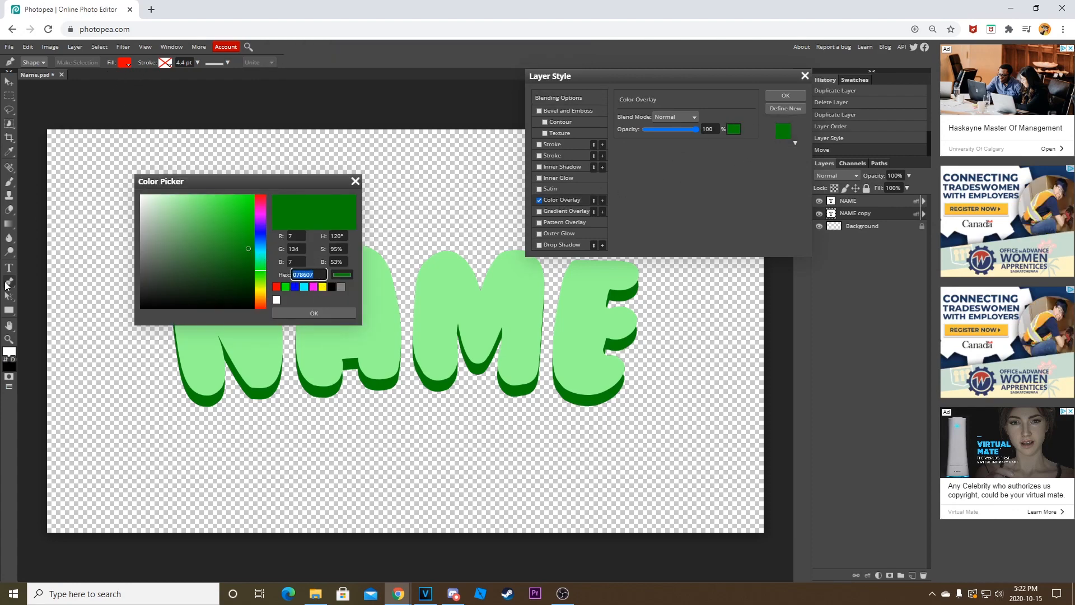
click(340, 313)
click(786, 97)
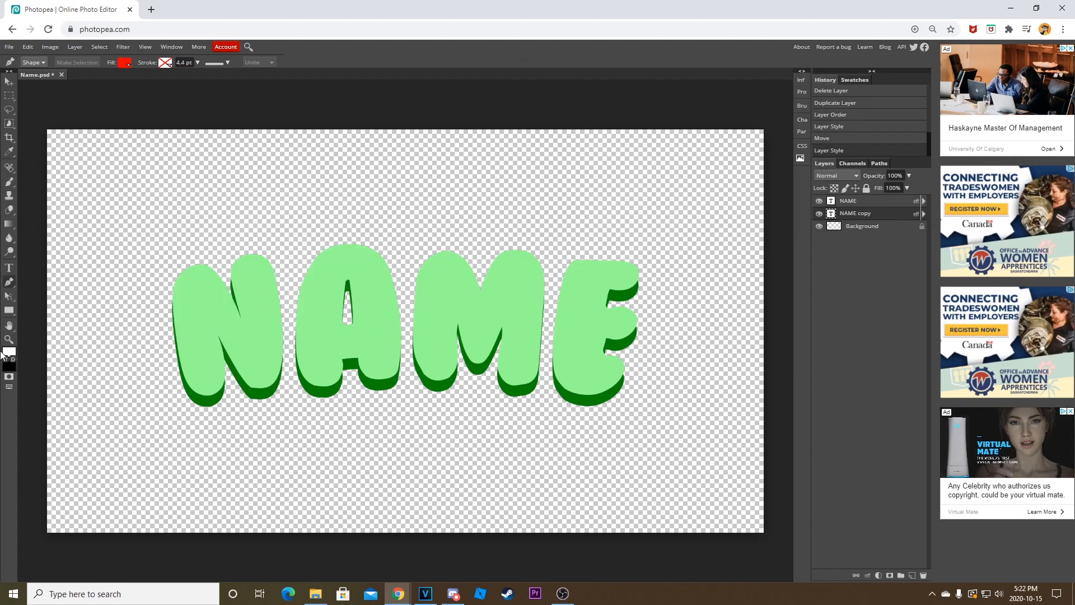
Set the Pen tool's shape fill colour to hex 078607.
click(124, 62)
click(130, 99)
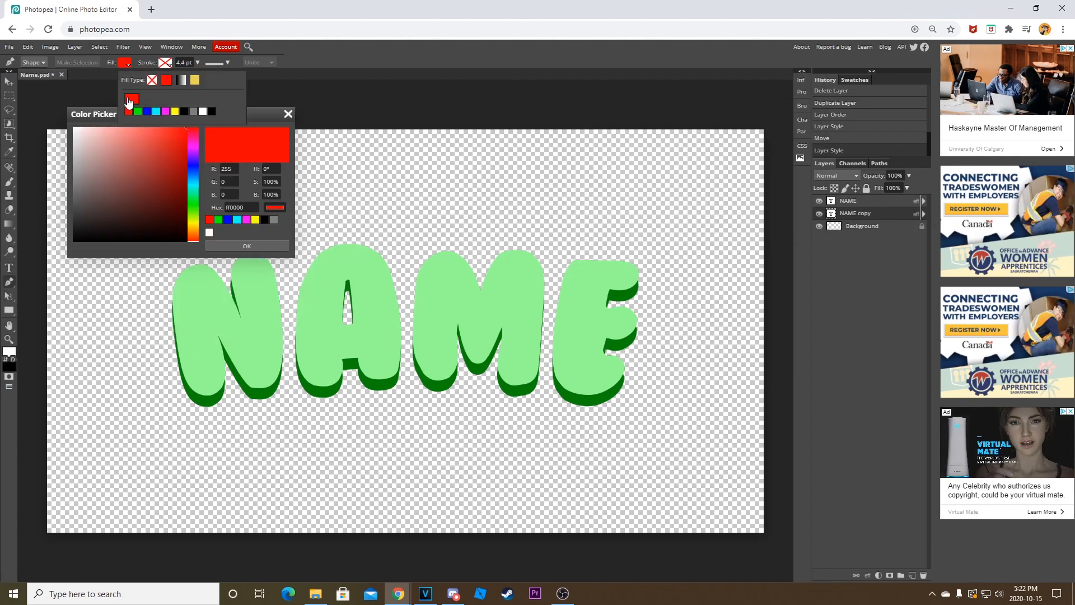
drag(255, 206, 137, 198)
key(ctrl+v)
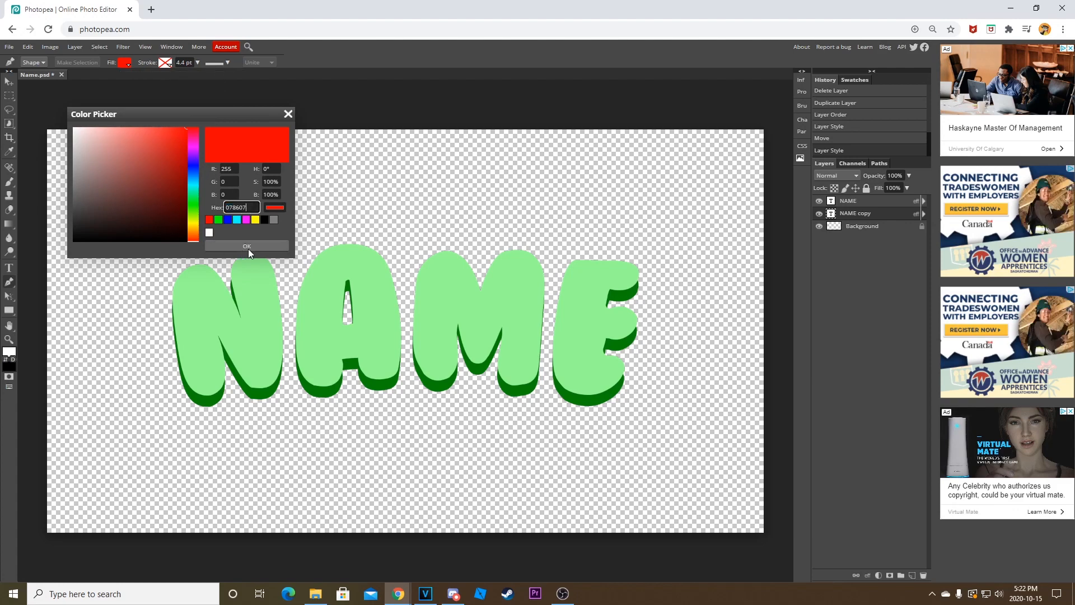
click(247, 248)
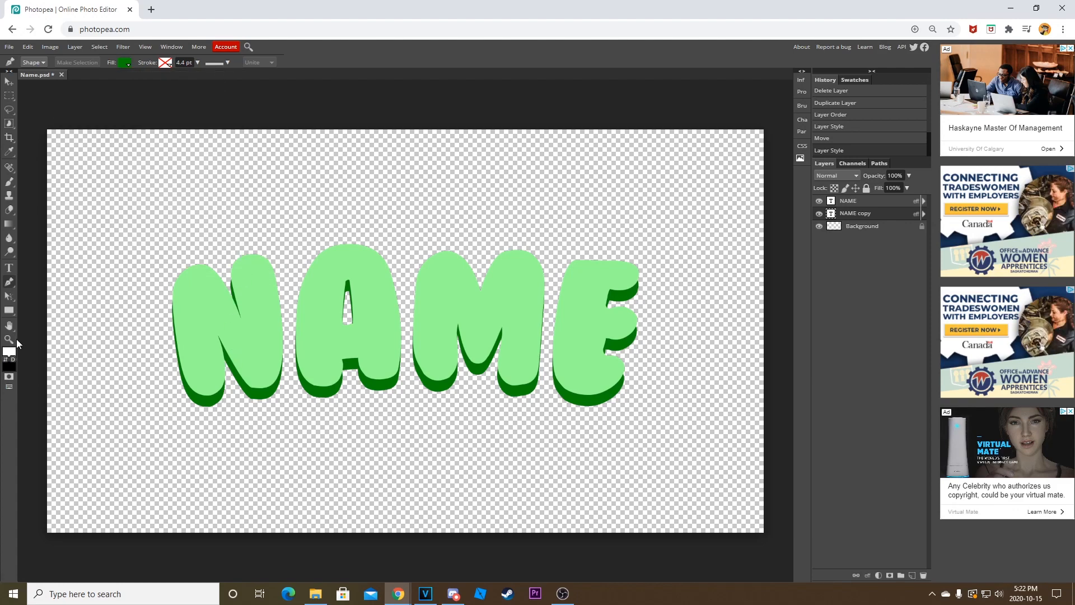
Examine up close the dark green edge beneath the letters N and A.
click(9, 339)
double_click(232, 333)
scroll(226, 359, down, 4)
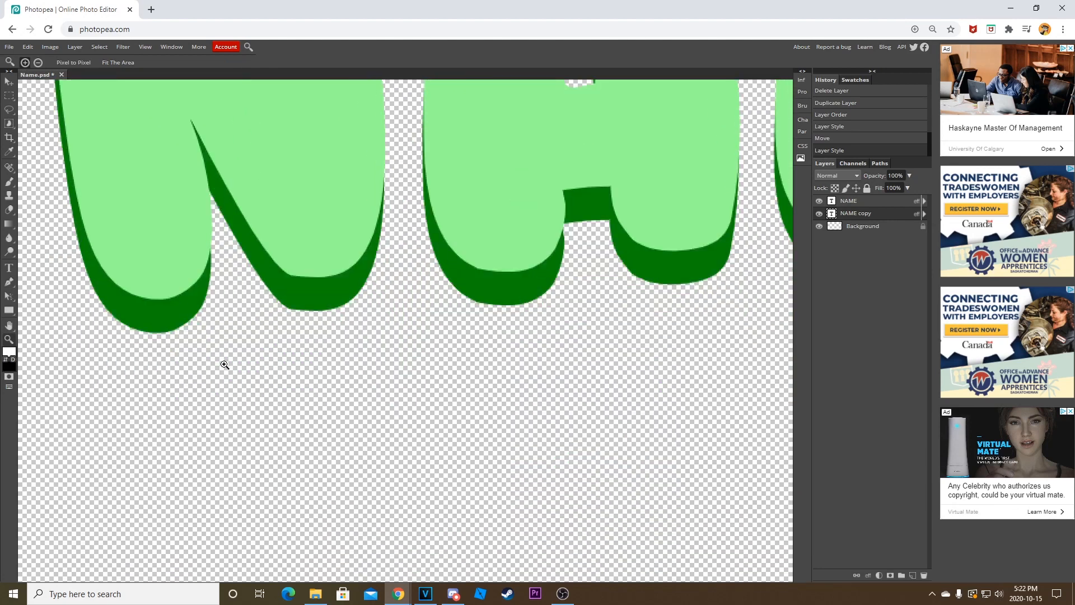
scroll(225, 364, up, 1)
click(9, 282)
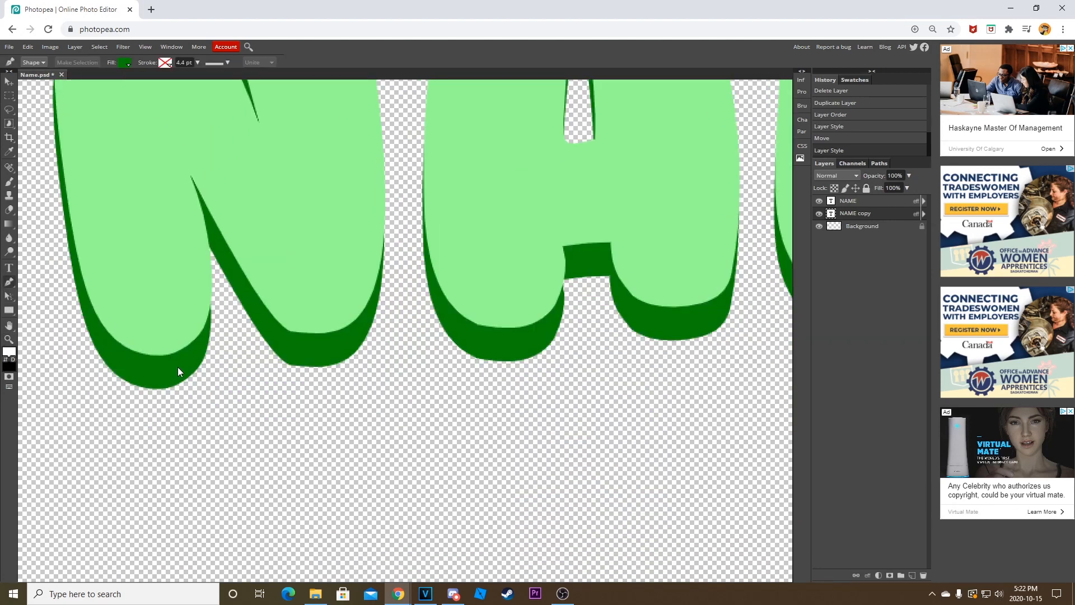
key(z)
click(38, 62)
click(150, 144)
click(216, 159)
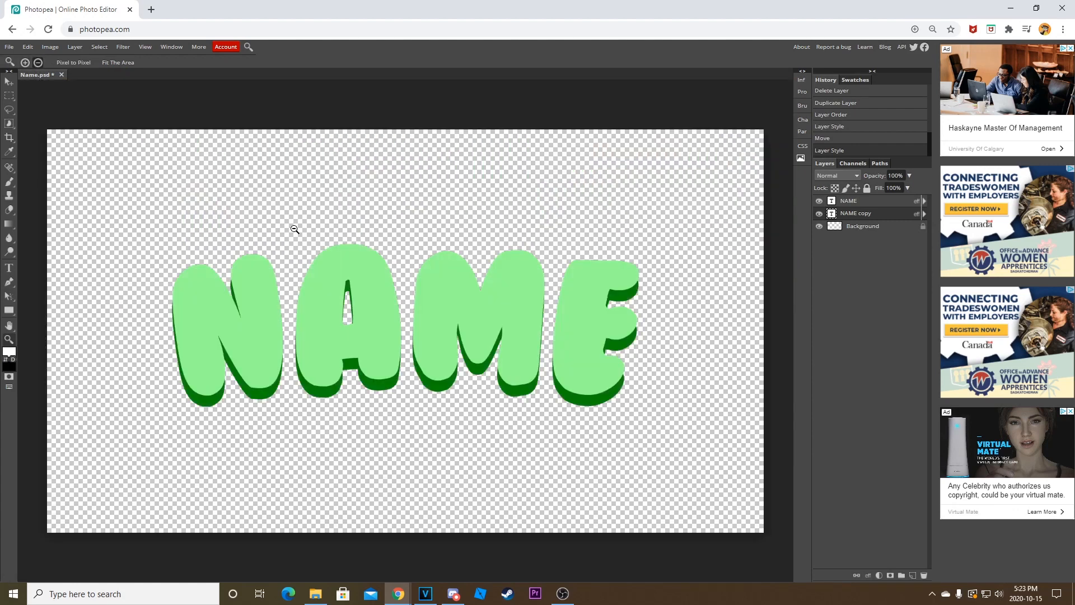
click(396, 268)
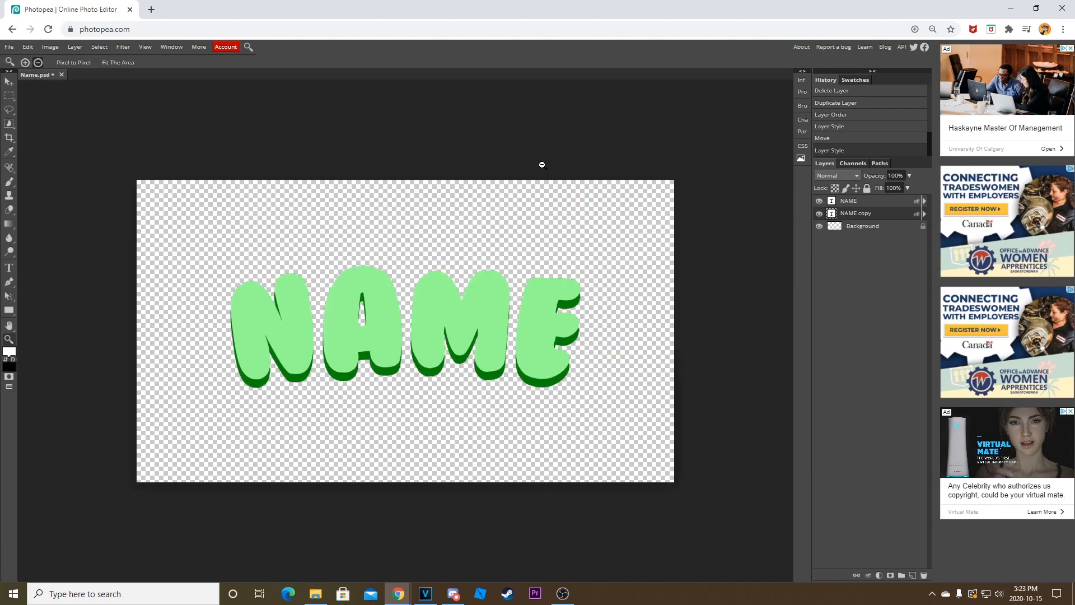
Combine the NAME and NAME copy layers into one smart object and rasterize it.
click(876, 217)
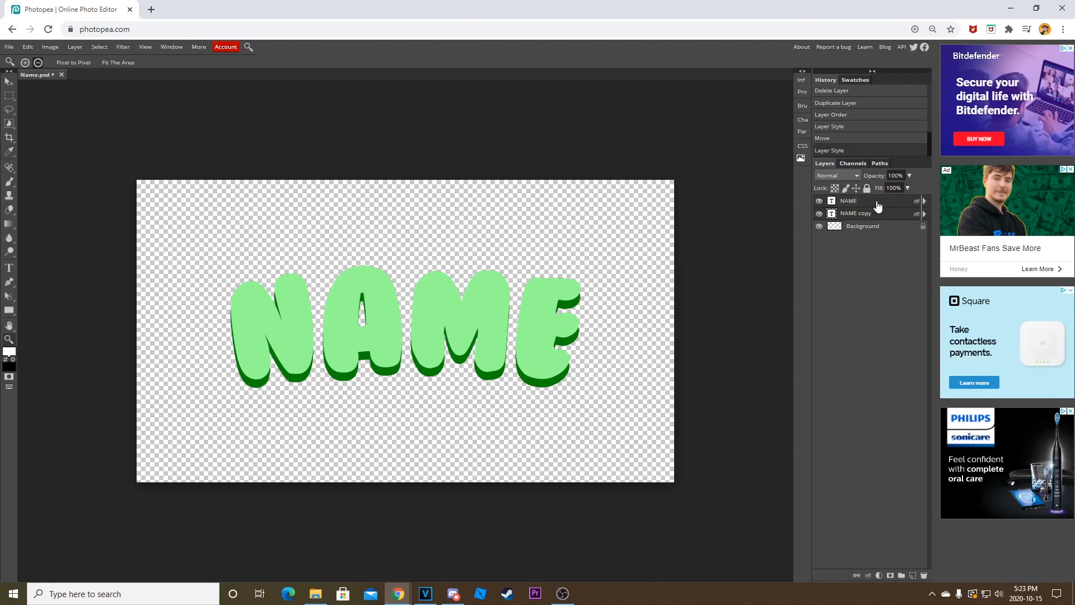
right_click(878, 205)
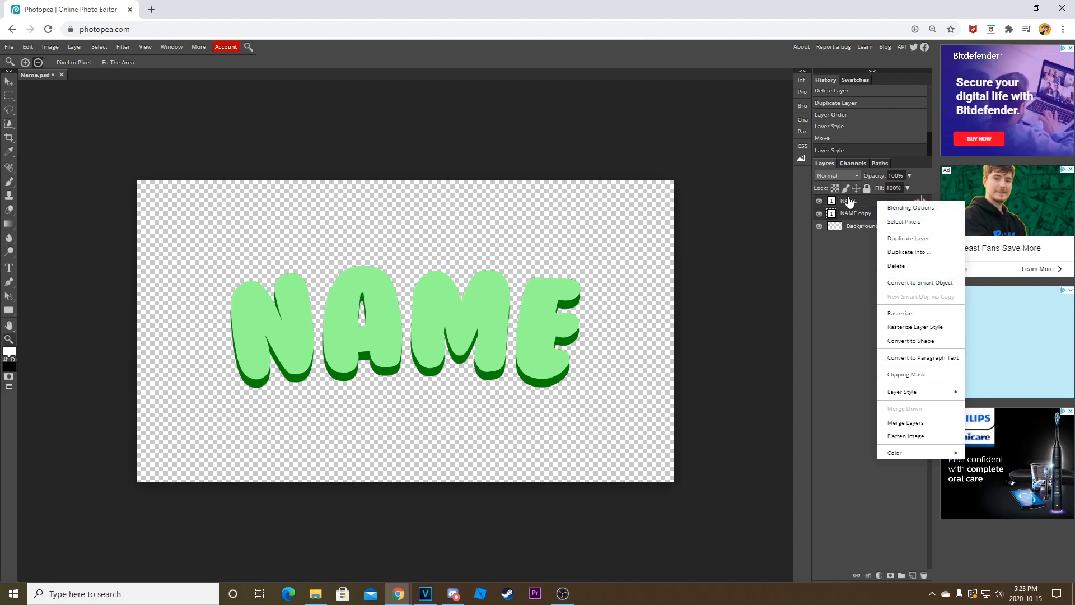
click(916, 283)
right_click(888, 201)
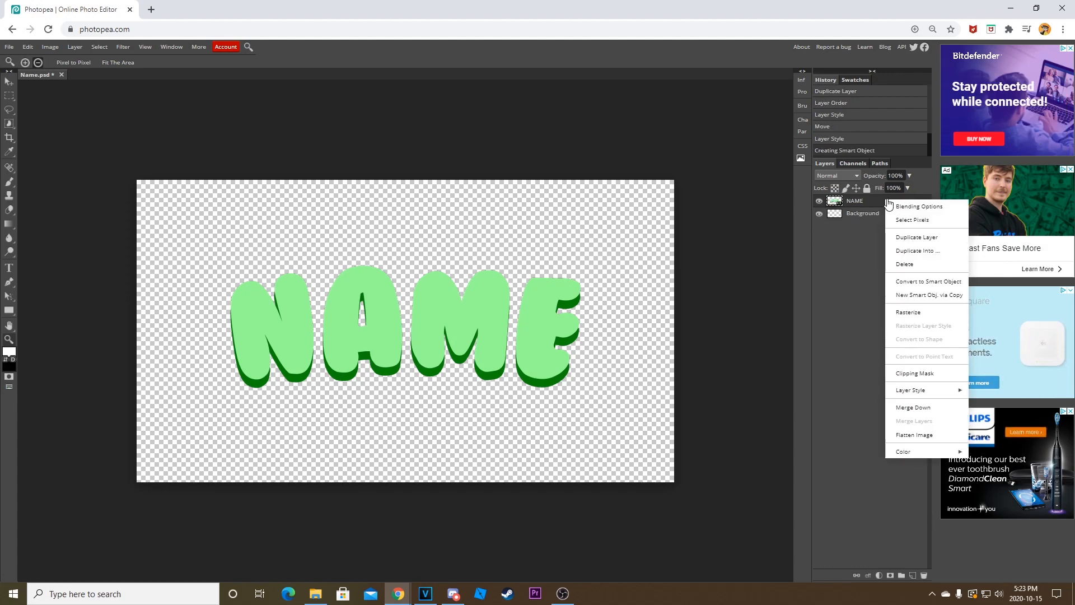
click(922, 315)
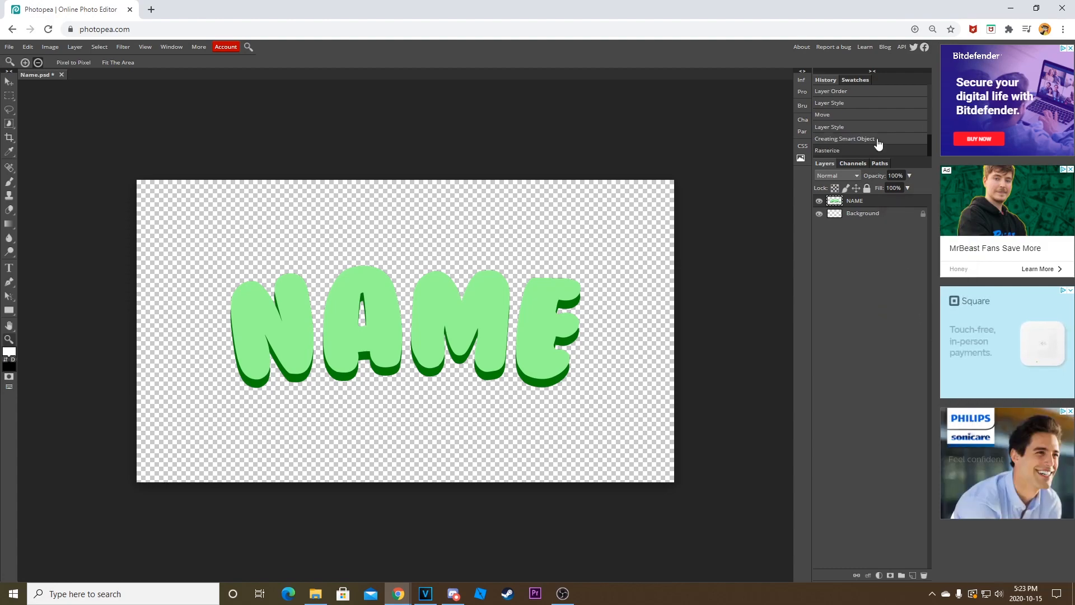
Add a 14 px outside Stroke in very dark green 085308 to the rasterized NAME layer.
double_click(888, 203)
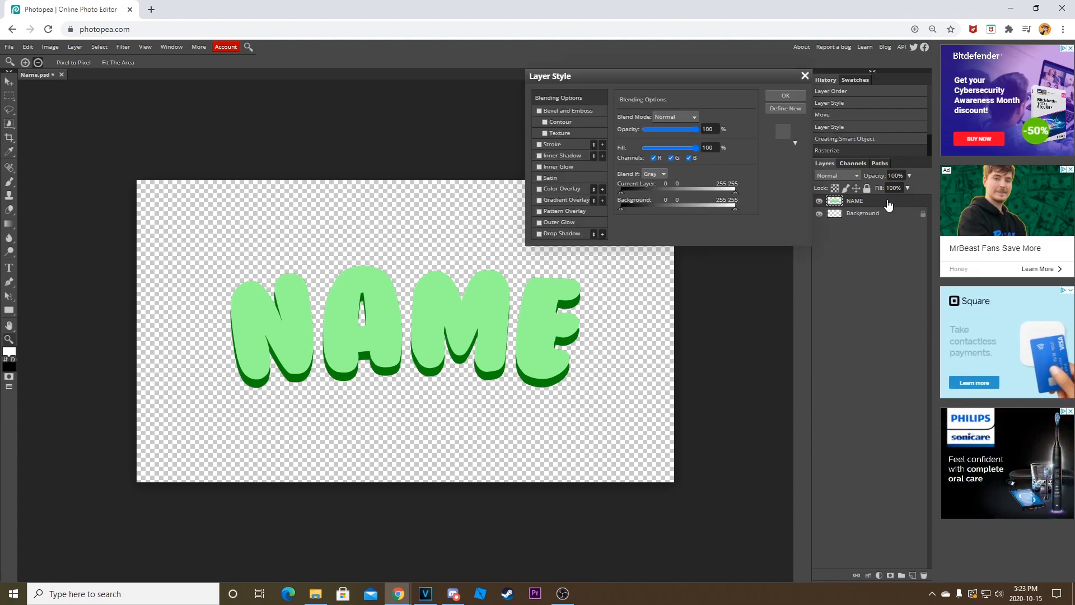
click(540, 143)
click(560, 144)
drag(656, 116, 648, 118)
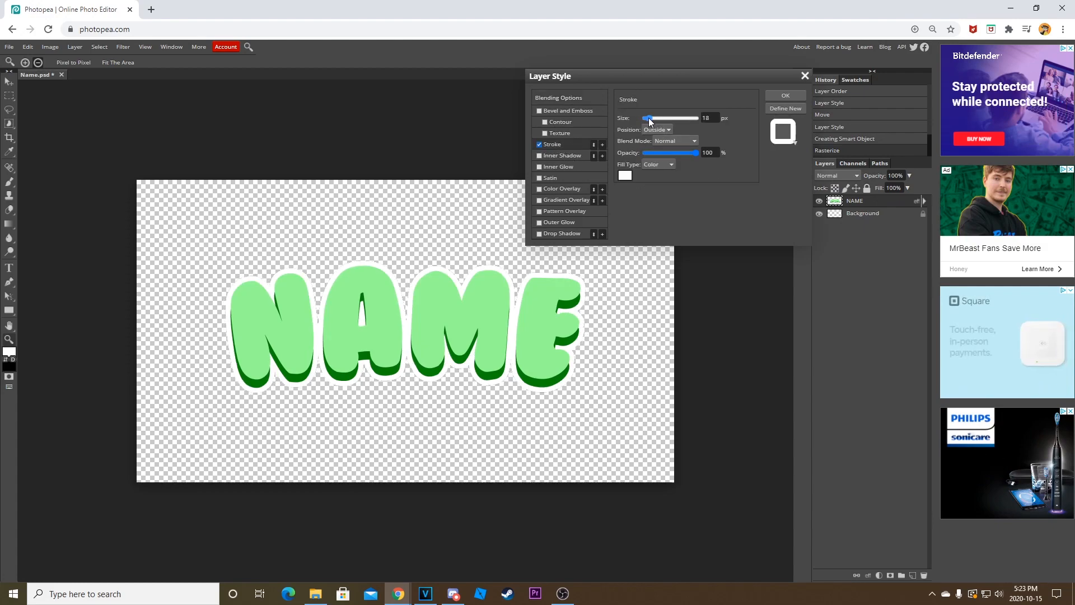
click(625, 174)
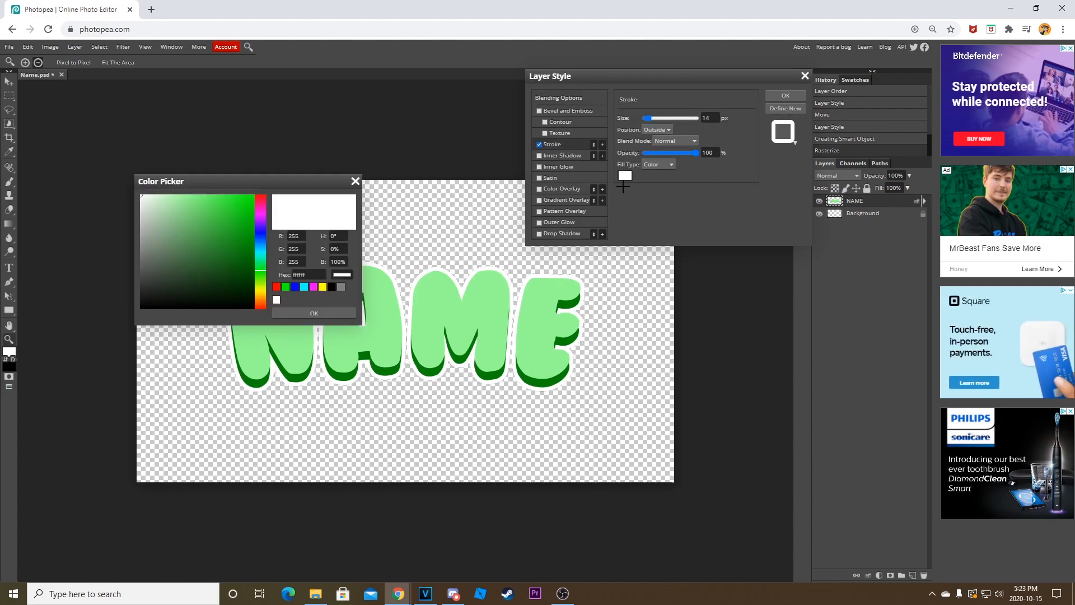
click(286, 288)
drag(246, 248, 244, 271)
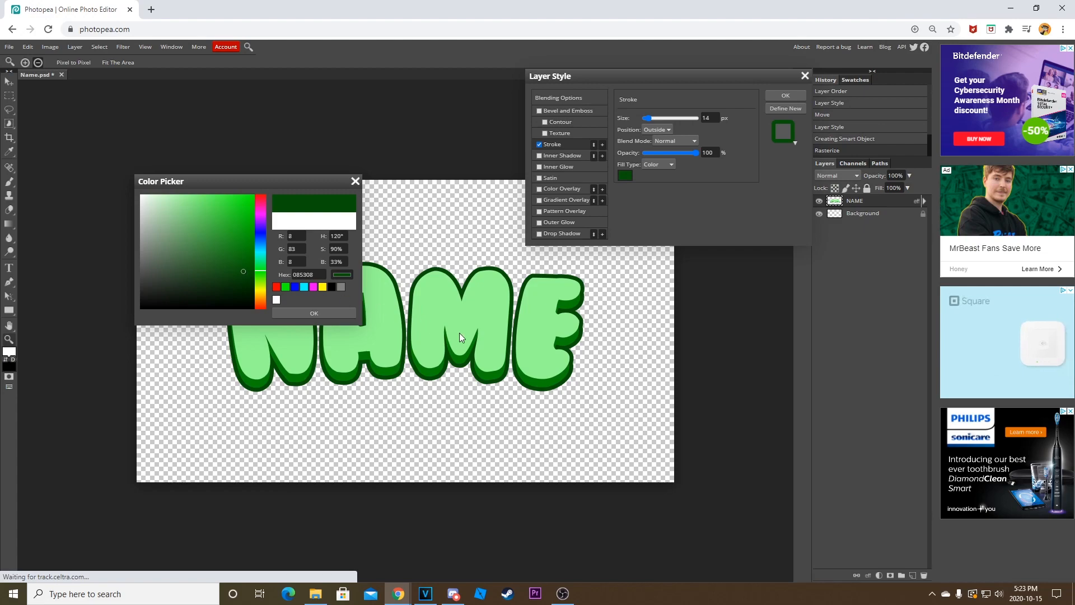
click(303, 312)
Add a second outside Stroke to the NAME layer in white with a size of 25 px, and apply the layer style.
click(602, 144)
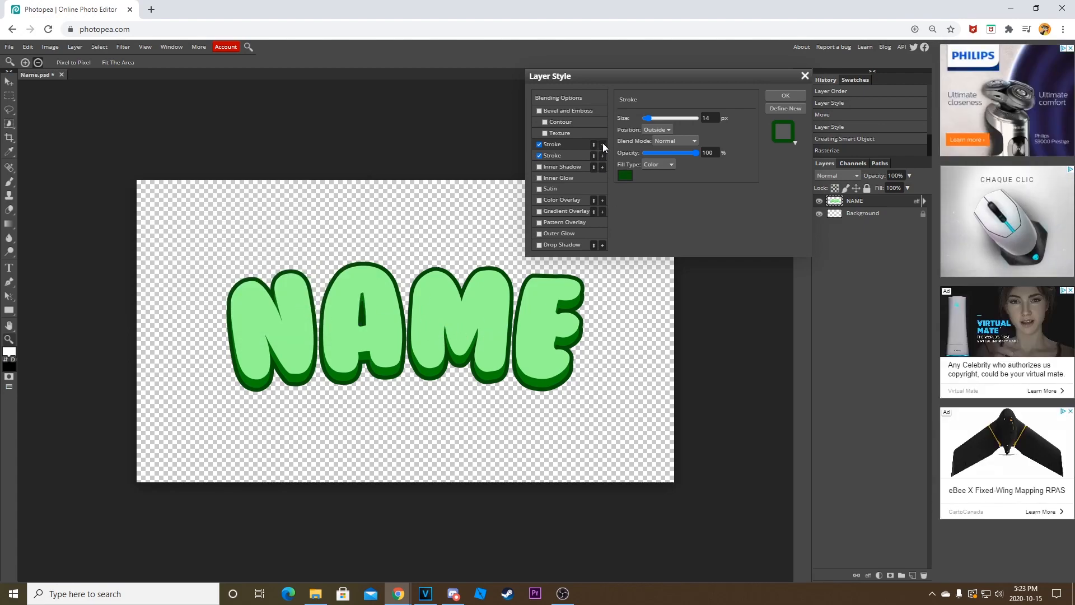
click(569, 154)
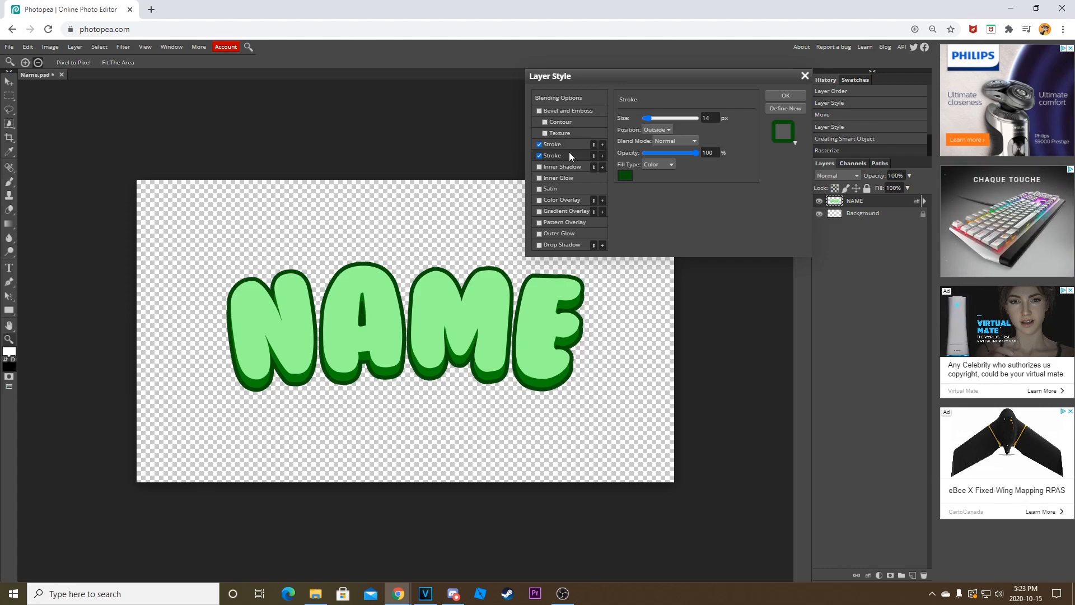
click(625, 174)
drag(213, 294, 91, 120)
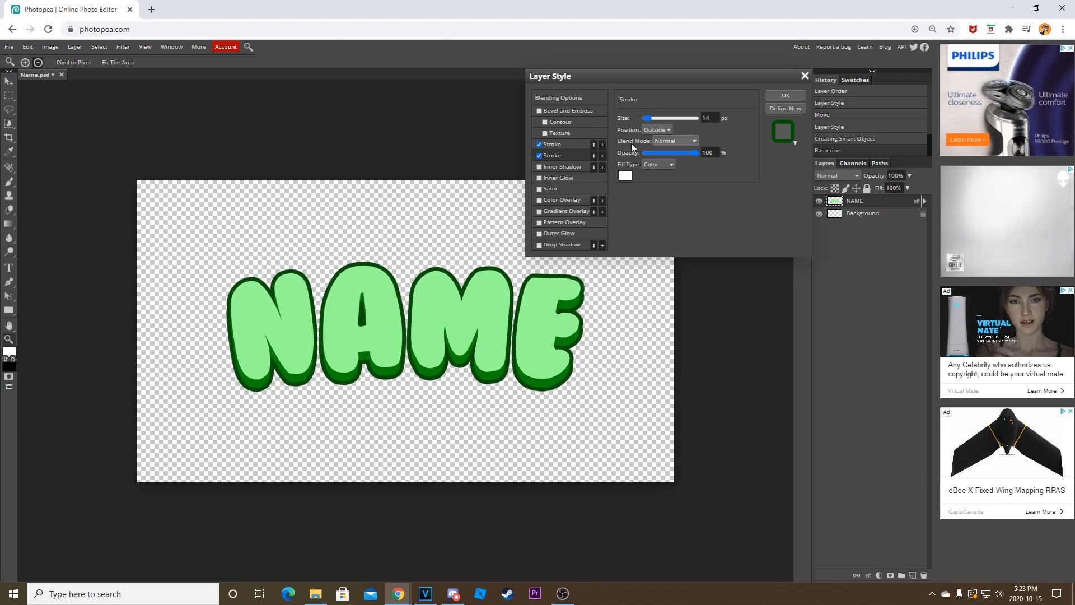
drag(647, 118, 651, 115)
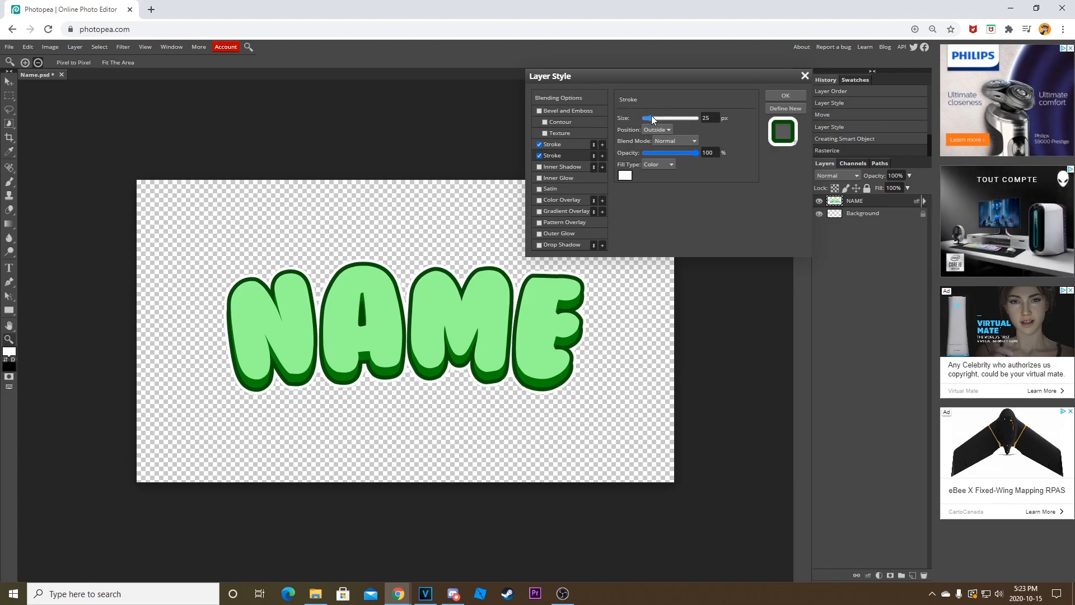
click(798, 99)
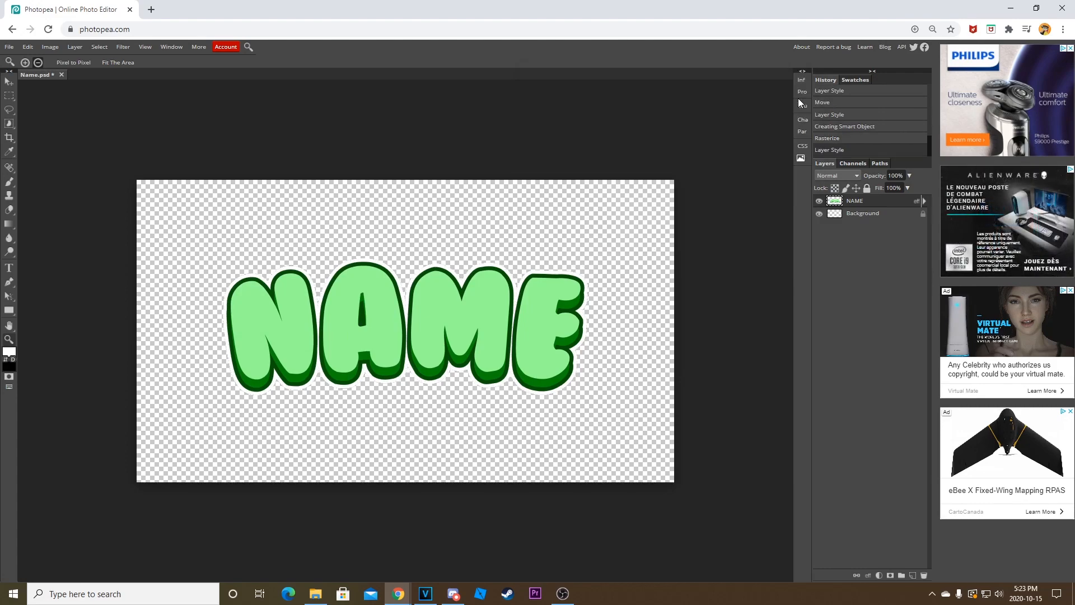